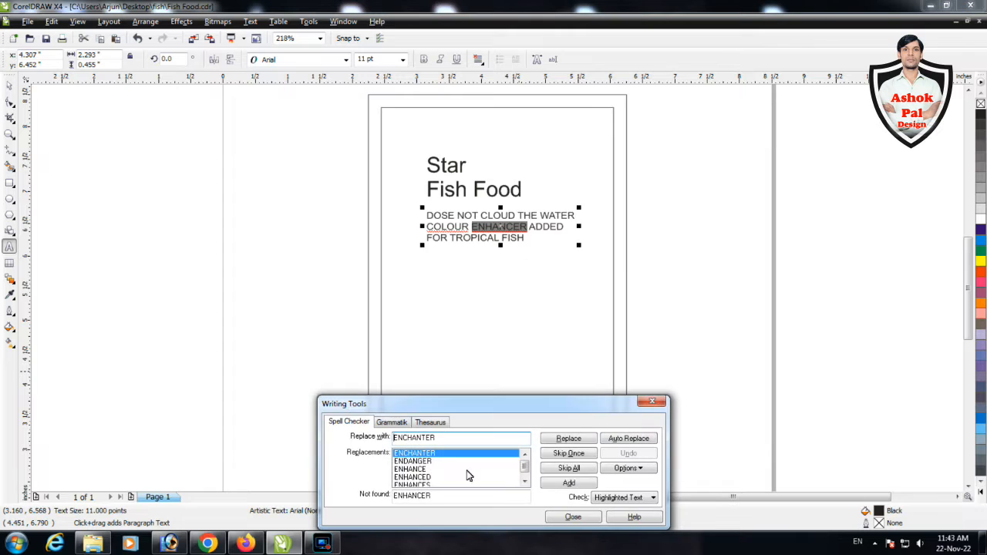
Close the spell checker and copy the tagline text near the lower edge of the inner rectangle
{"action": "left_click", "coordinate": [650, 400]}
{"action": "key", "text": "Escape"}
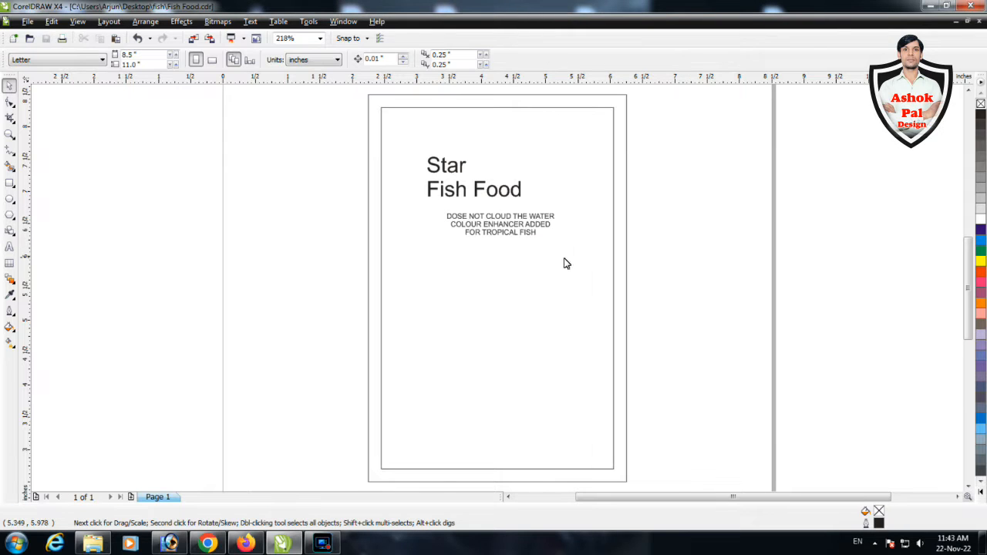
{"action": "left_click", "coordinate": [522, 232]}
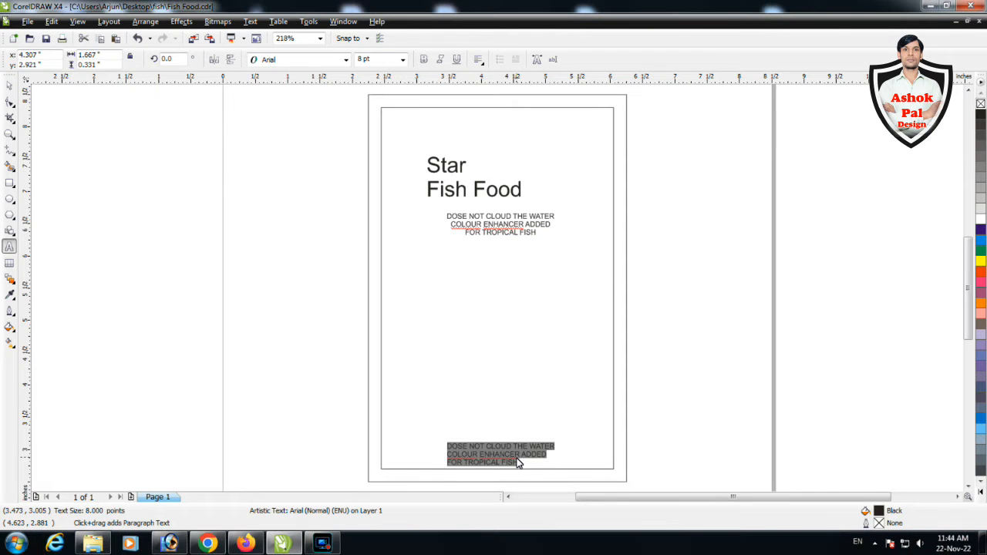
Change the copied text to "Net Weight 100g" and add a second copy reading "Floating Type" in the label's lower-left corner
{"action": "type", "text": "t"}
{"action": "left_click_drag", "start_coordinate": [480, 449], "coordinate": [421, 445]}
{"action": "key", "text": "F8"}
{"action": "key", "text": "ctrl+a"}
{"action": "type", "text": "F"}
{"action": "left_click", "coordinate": [9, 86]}
{"action": "left_click", "coordinate": [309, 179]}
Fill the outer rectangle with dark purple and the inner rectangle with bright blue
{"action": "left_click", "coordinate": [620, 231]}
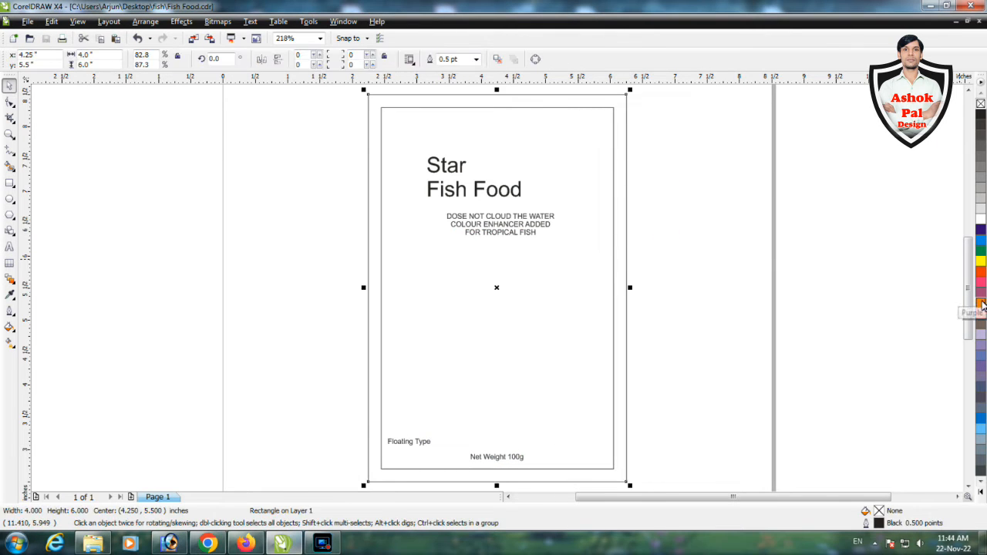
{"action": "left_click", "coordinate": [981, 230]}
{"action": "left_click", "coordinate": [745, 242]}
{"action": "left_click", "coordinate": [553, 163]}
{"action": "left_click", "coordinate": [980, 240]}
{"action": "left_click", "coordinate": [788, 243]}
Break the two-line "Star Fish Food" title apart into separate text lines
{"action": "left_click", "coordinate": [454, 187]}
{"action": "left_click", "coordinate": [145, 22]}
{"action": "left_click", "coordinate": [201, 167]}
Enlarge the word "Star" to about 77 pt and set it in the Back to Black Demo font
{"action": "left_click", "coordinate": [455, 165]}
{"action": "left_click", "coordinate": [345, 60]}
{"action": "left_click", "coordinate": [294, 93]}
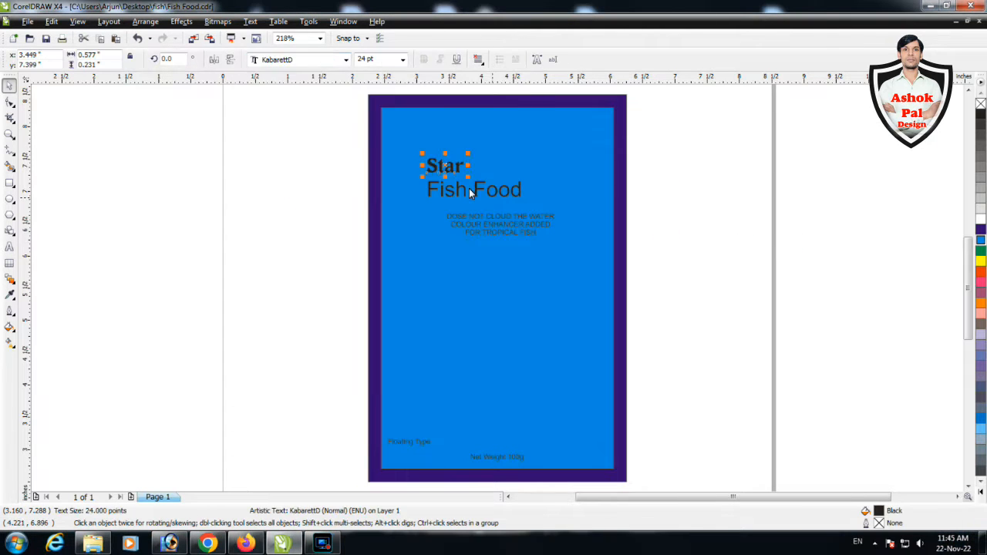
{"action": "left_click_drag", "start_coordinate": [467, 155], "coordinate": [550, 122]}
{"action": "left_click", "coordinate": [346, 59]}
{"action": "left_click", "coordinate": [301, 231]}
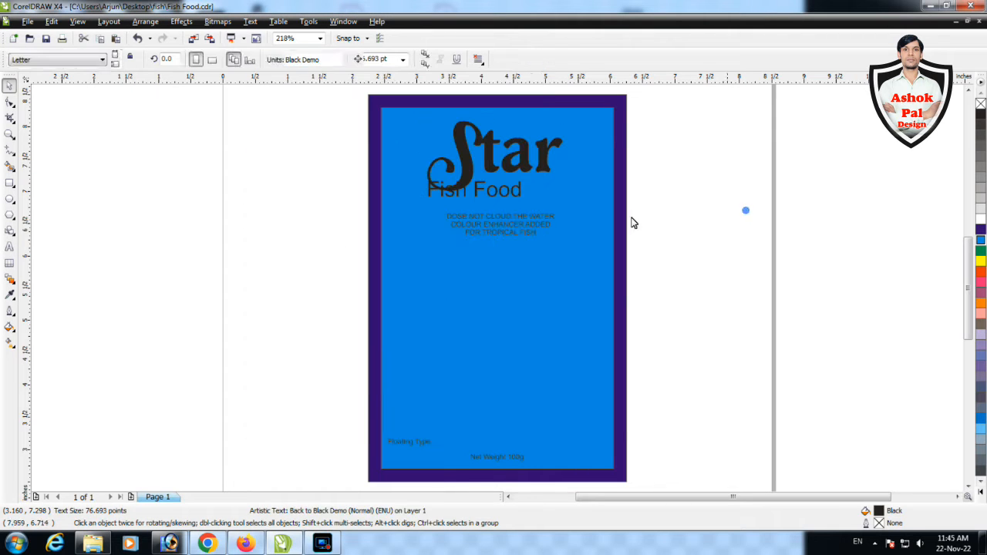
Move the tagline down to make room and centre the grouped word "Star" horizontally on the blue panel
{"action": "left_click_drag", "start_coordinate": [500, 224], "coordinate": [500, 256]}
{"action": "key", "text": "ctrl+g"}
{"action": "left_click", "coordinate": [563, 219], "text": "shift"}
{"action": "key", "text": "c"}
Enlarge "Fish Food" below "Star", set it in BankGothic Lt BT and centre it horizontally on the panel
{"action": "left_click_drag", "start_coordinate": [506, 196], "coordinate": [529, 215]}
{"action": "left_click", "coordinate": [309, 59]}
{"action": "type", "text": "BankGothic Lt BT"}
{"action": "key", "text": "Return"}
{"action": "key", "text": "c"}
Move the tagline up closer to "Fish Food" and centre it horizontally on the blue panel
{"action": "left_click_drag", "start_coordinate": [505, 249], "coordinate": [505, 236]}
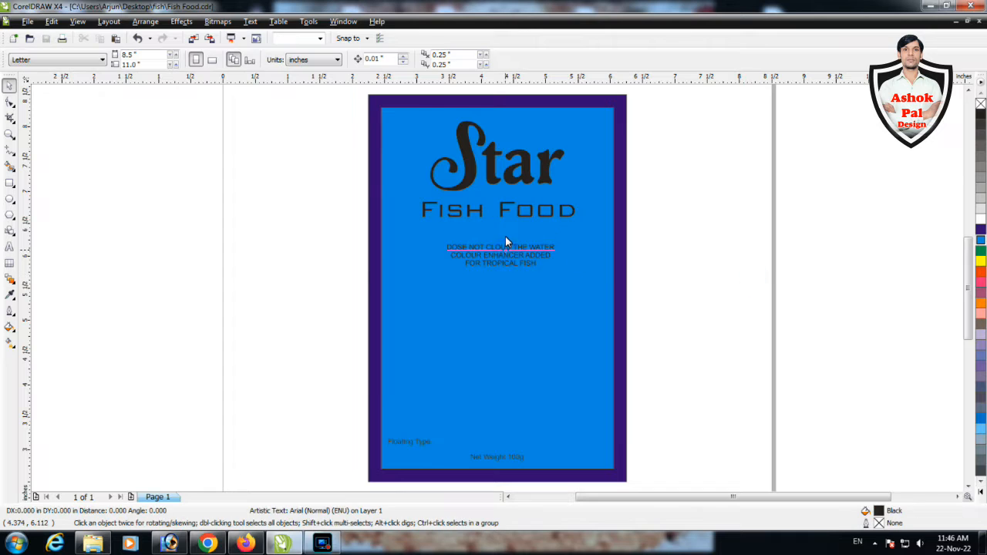
{"action": "scroll", "coordinate": [580, 222], "scroll_direction": "up", "scroll_amount": 1}
{"action": "left_click", "coordinate": [493, 266]}
{"action": "left_click", "coordinate": [525, 304], "text": "shift"}
{"action": "key", "text": "c"}
Draw a rectangle about 2.01 by 0.41 inches around the tagline and centre the text and rectangle on each other
{"action": "key", "text": "F6"}
{"action": "left_click_drag", "start_coordinate": [273, 239], "coordinate": [545, 297]}
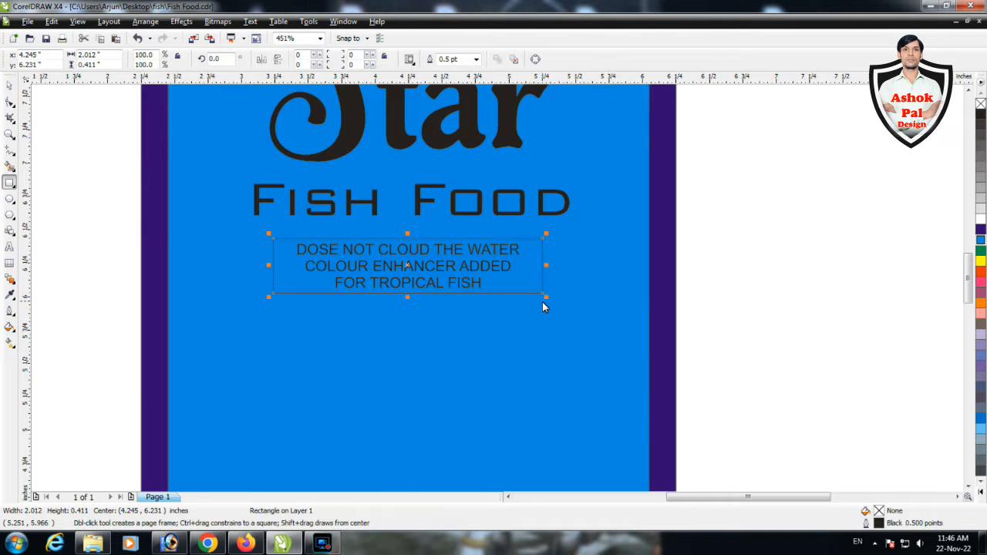
{"action": "left_click", "coordinate": [10, 85]}
{"action": "left_click", "coordinate": [498, 252]}
{"action": "left_click", "coordinate": [542, 272], "text": "shift"}
{"action": "key", "text": "c"}
{"action": "key", "text": "e"}
Fill the tagline's rectangle with white and make the tagline text bold
{"action": "left_click", "coordinate": [542, 276]}
{"action": "left_click", "coordinate": [981, 219]}
{"action": "left_click", "coordinate": [507, 266]}
{"action": "key", "text": "ctrl+b"}
Round the upper-left and lower-right corners of the white tagline box to 56
{"action": "left_click", "coordinate": [529, 279]}
{"action": "scroll", "coordinate": [428, 286], "scroll_direction": "up", "scroll_amount": 1}
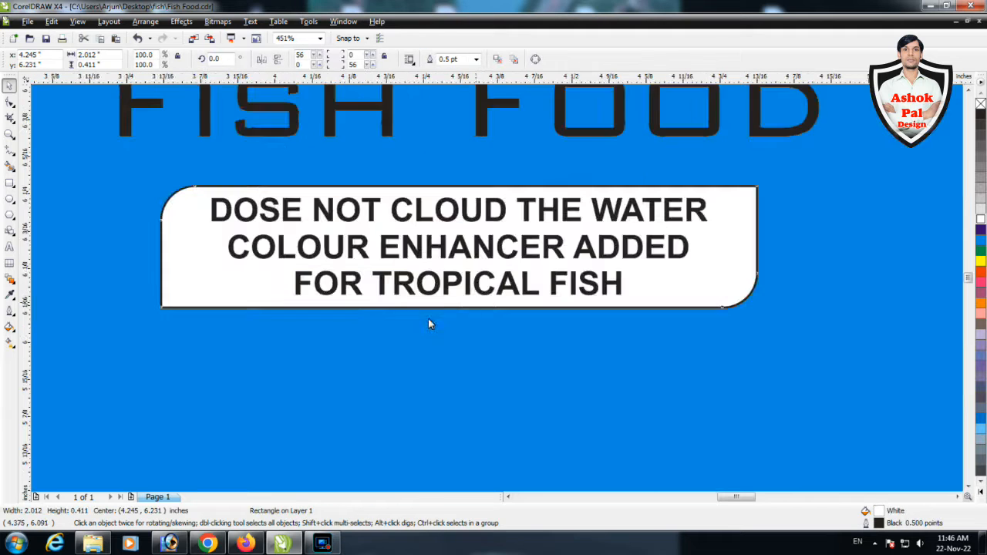
{"action": "scroll", "coordinate": [498, 288], "scroll_direction": "up", "scroll_amount": 1}
Scale the tagline box and its text down slightly and place them lower beneath "Fish Food"
{"action": "left_click", "coordinate": [588, 294], "text": "shift"}
{"action": "scroll", "coordinate": [689, 315], "scroll_direction": "down", "scroll_amount": 1}
{"action": "key", "text": "F4"}
{"action": "left_click", "coordinate": [541, 176]}
{"action": "left_click", "coordinate": [683, 273]}
{"action": "left_click_drag", "start_coordinate": [516, 251], "coordinate": [555, 278]}
{"action": "left_click", "coordinate": [672, 258]}
Move "Fish Food" down closer to the tagline box and shift "Star" slightly down
{"action": "left_click_drag", "start_coordinate": [552, 218], "coordinate": [553, 233]}
{"action": "left_click", "coordinate": [526, 170]}
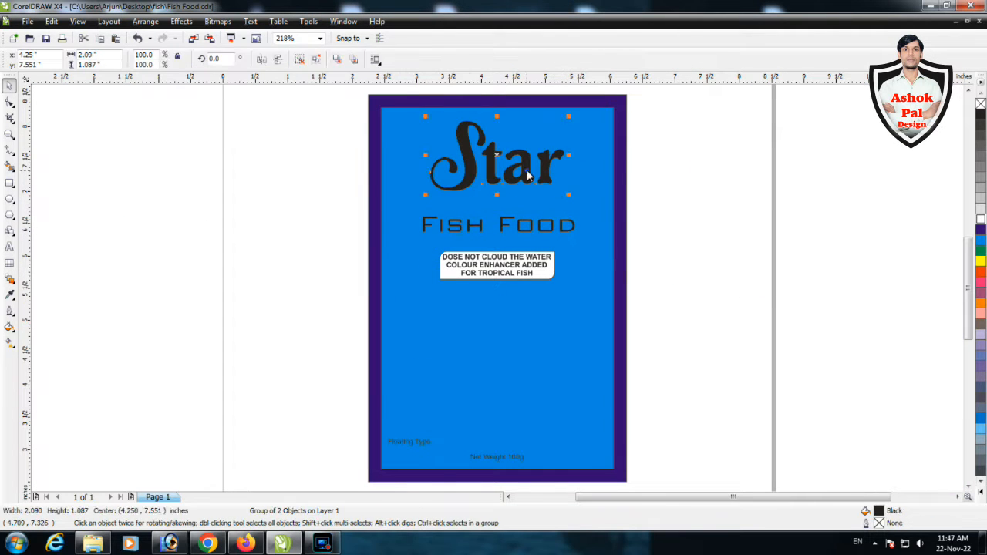
{"action": "left_click_drag", "start_coordinate": [526, 170], "coordinate": [526, 178]}
Add a one-step outside contour with a 0.071 inch offset around the word "Star"
{"action": "scroll", "coordinate": [519, 154], "scroll_direction": "up", "scroll_amount": 3}
{"action": "left_click", "coordinate": [12, 282]}
{"action": "left_click", "coordinate": [49, 299]}
{"action": "left_click", "coordinate": [273, 59]}
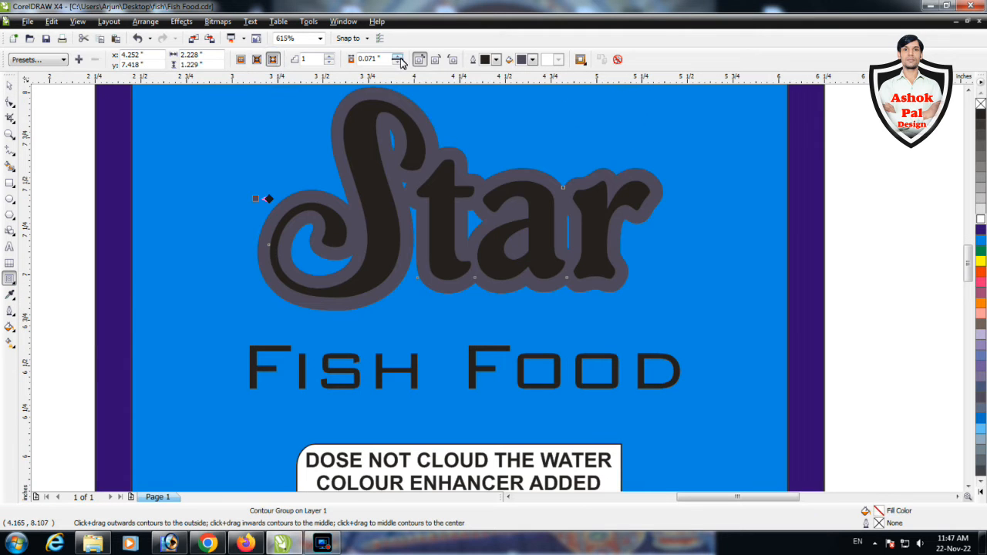
Remove the holes from the "Star" contour shape, fill it white and offset a copy slightly down and to the right
{"action": "key", "text": "space"}
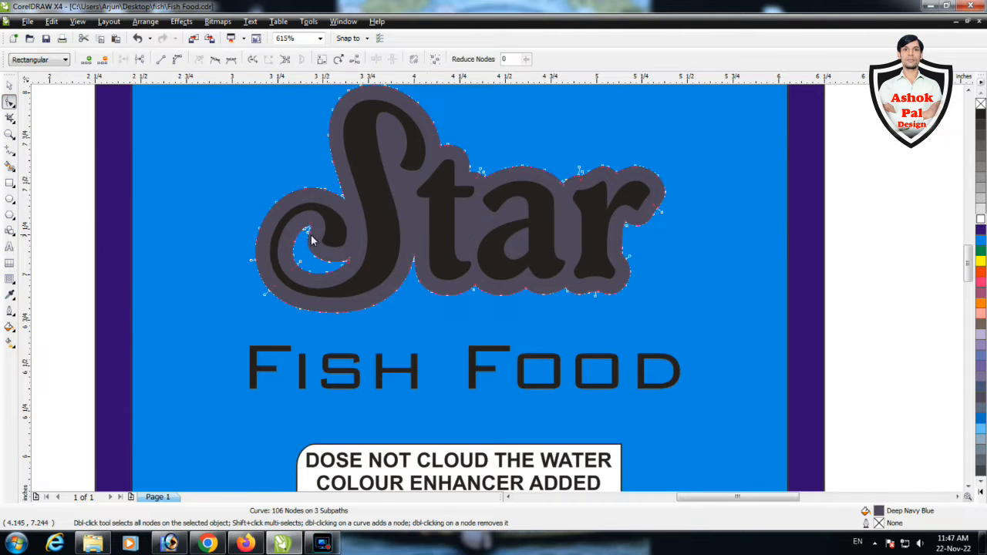
{"action": "key", "text": "space"}
{"action": "left_click", "coordinate": [981, 218]}
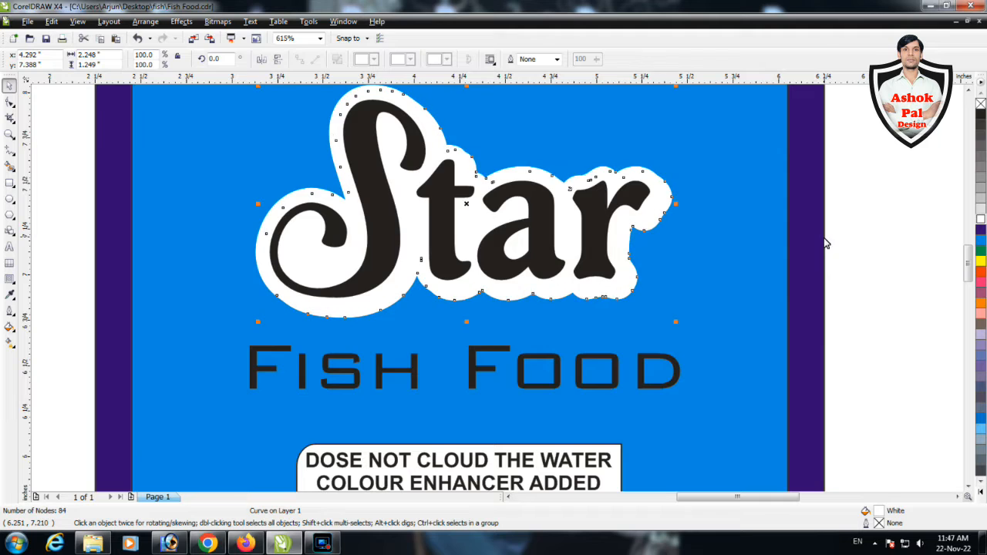
Apply a linear purple and blue fountain fill to the offset shape behind "Star" and colour the letters red
{"action": "key", "text": "F11"}
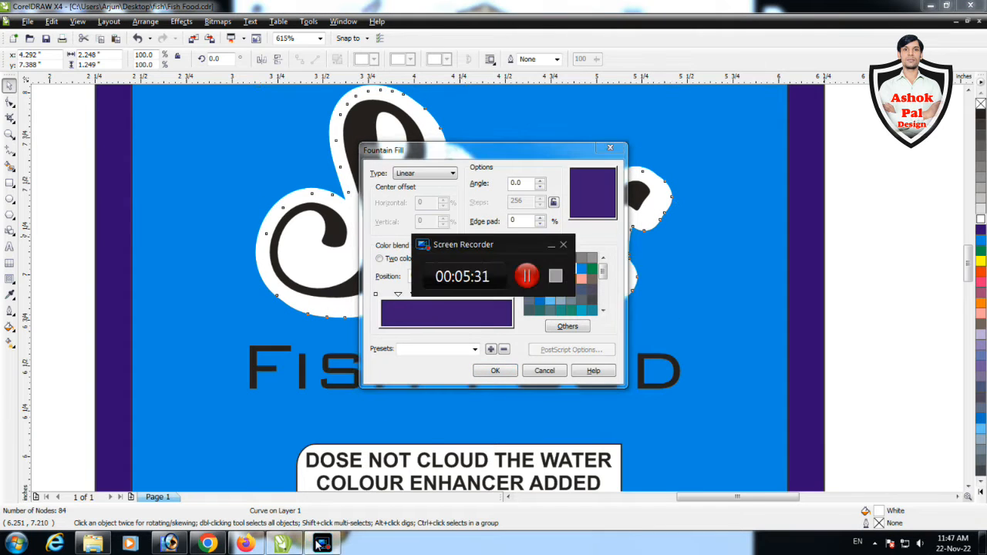
{"action": "left_click", "coordinate": [376, 295], "text": "shift"}
{"action": "left_click", "coordinate": [550, 300]}
{"action": "key", "text": "Return"}
{"action": "key", "text": "Tab"}
{"action": "key", "text": "Tab"}
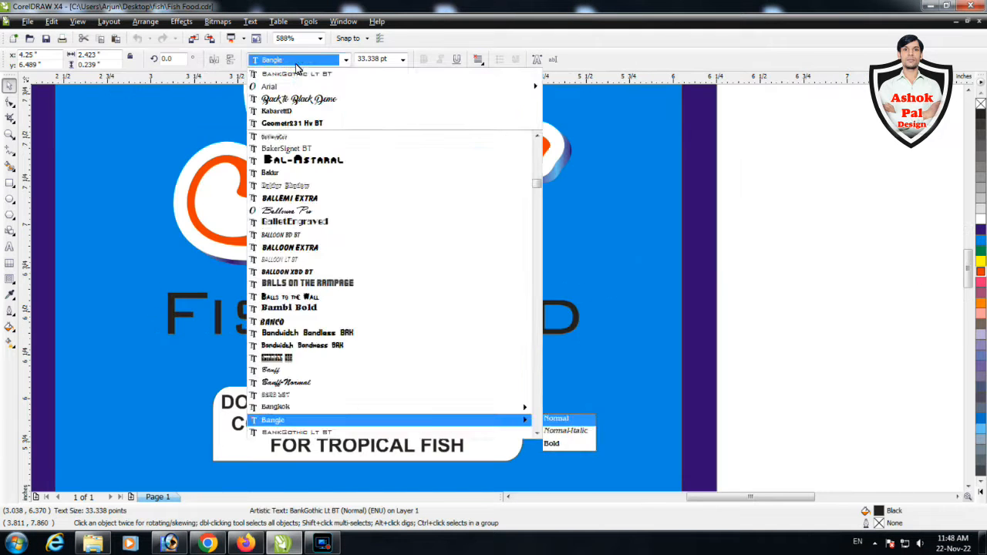
Set the "FISH FOOD" line in bold Bangkok at about 30.3 pt and centre it on the panel
{"action": "left_click", "coordinate": [309, 417]}
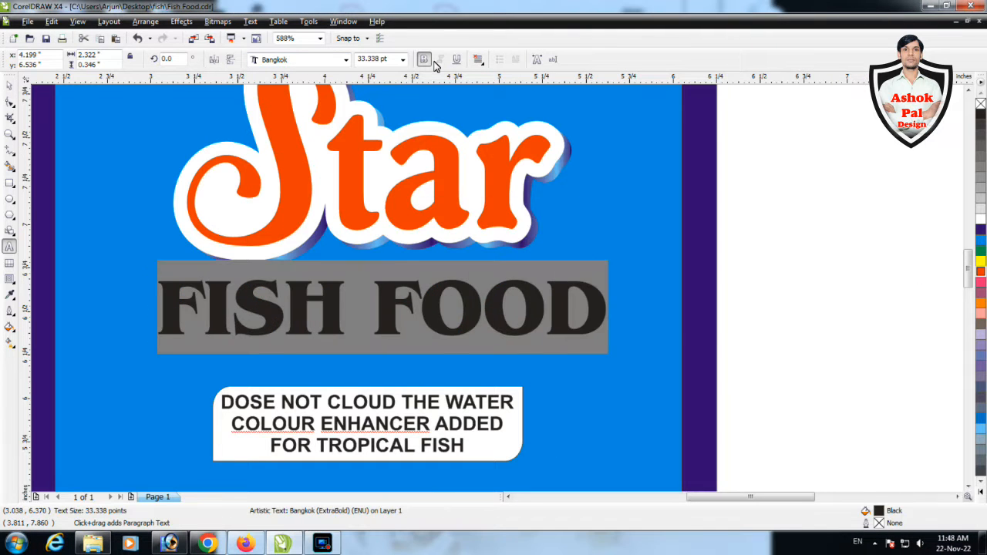
{"action": "scroll", "coordinate": [570, 277], "scroll_direction": "down", "scroll_amount": 5}
{"action": "scroll", "coordinate": [490, 239], "scroll_direction": "up", "scroll_amount": 4}
Give "FISH FOOD" a red fill and a 4 pt white outline with rounded corners behind the fill
{"action": "key", "text": "F12"}
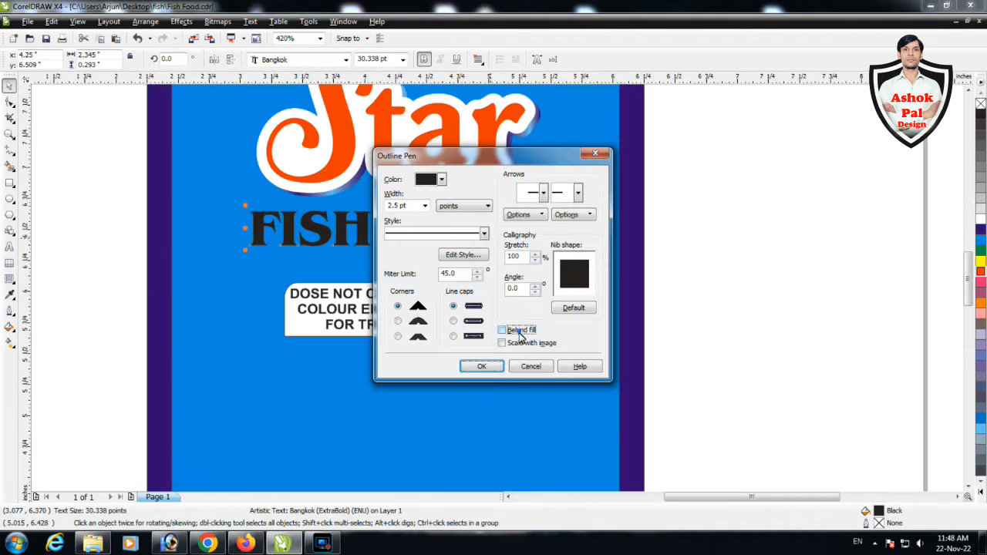
{"action": "left_click", "coordinate": [396, 321]}
{"action": "left_click", "coordinate": [481, 366]}
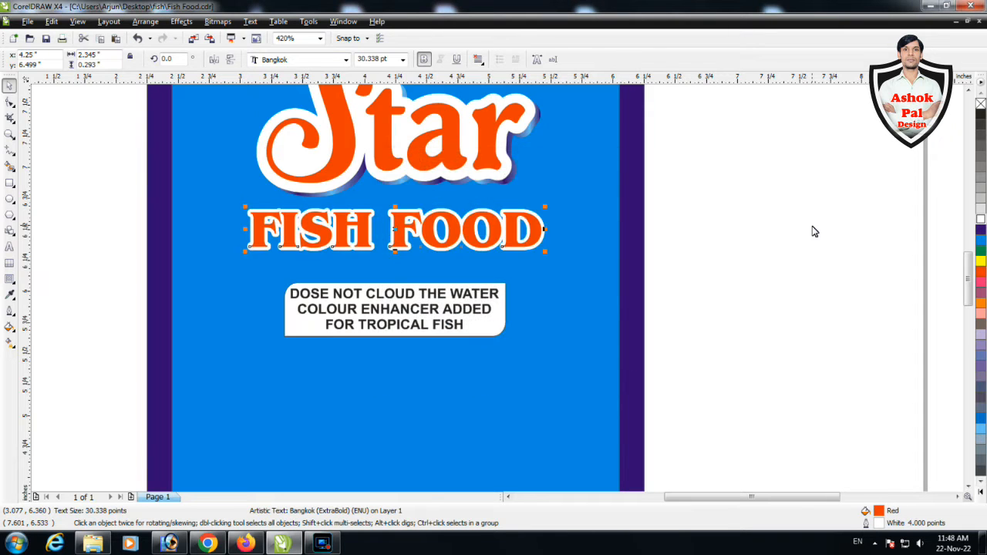
Apply a vertical linear fountain fill to the inner panel, fading from blue at its base to white at its top
{"action": "key", "text": "F4"}
{"action": "left_click", "coordinate": [568, 302]}
{"action": "left_click", "coordinate": [10, 342]}
{"action": "left_click_drag", "start_coordinate": [494, 312], "coordinate": [494, 344]}
{"action": "left_click_drag", "start_coordinate": [494, 106], "coordinate": [494, 166]}
{"action": "left_click_drag", "start_coordinate": [494, 344], "coordinate": [495, 387]}
{"action": "left_click_drag", "start_coordinate": [494, 166], "coordinate": [494, 146]}
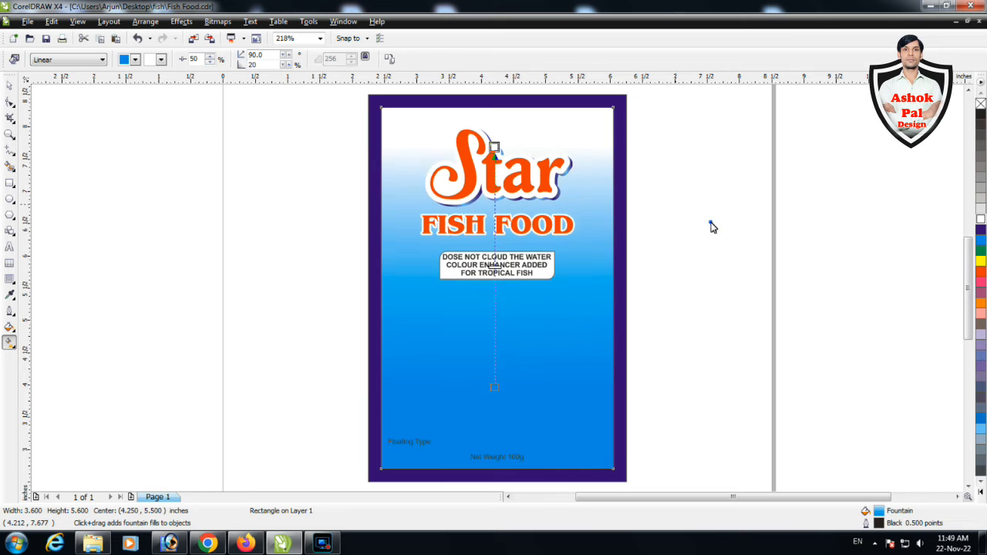
{"action": "key", "text": "space"}
{"action": "left_click", "coordinate": [705, 219]}
Import the black scissors image and the goldfish image from the fish folder, placing the scissors beside the label
{"action": "key", "text": "ctrl+i"}
{"action": "left_click", "coordinate": [642, 193]}
{"action": "left_click", "coordinate": [664, 210]}
{"action": "scroll", "coordinate": [794, 336], "scroll_direction": "down", "scroll_amount": 5}
{"action": "left_click", "coordinate": [929, 271]}
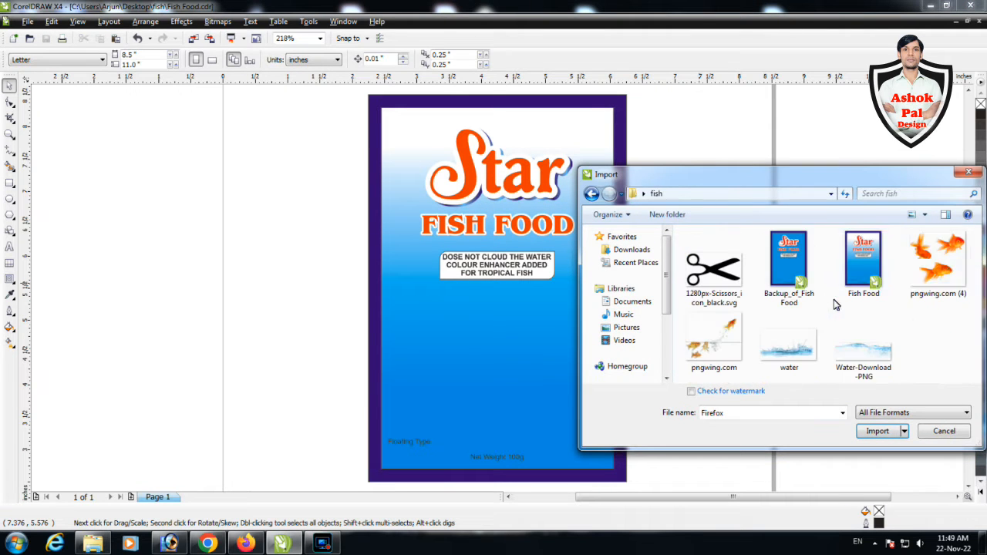
{"action": "left_click", "coordinate": [786, 341], "text": "ctrl"}
{"action": "left_click", "coordinate": [876, 431]}
{"action": "left_click", "coordinate": [661, 182]}
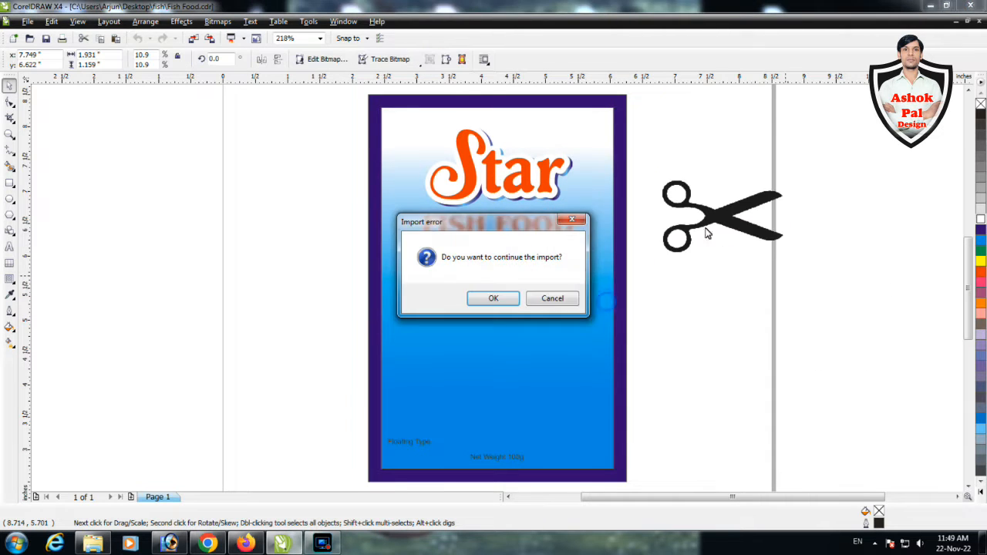
Continue the import and place the pngwing.com (4) goldfish image about 1.58 inches square below the scissors
{"action": "key", "text": "Return"}
{"action": "key", "text": "Return"}
{"action": "key", "text": "Return"}
{"action": "left_click_drag", "start_coordinate": [655, 246], "coordinate": [758, 343]}
{"action": "left_click_drag", "start_coordinate": [733, 275], "coordinate": [747, 324]}
Import the pngwing.com, water and Water-Download-PNG images and place them beside the label below the scissors
{"action": "key", "text": "ctrl+i"}
{"action": "left_click", "coordinate": [862, 348]}
{"action": "left_click", "coordinate": [785, 351], "text": "ctrl"}
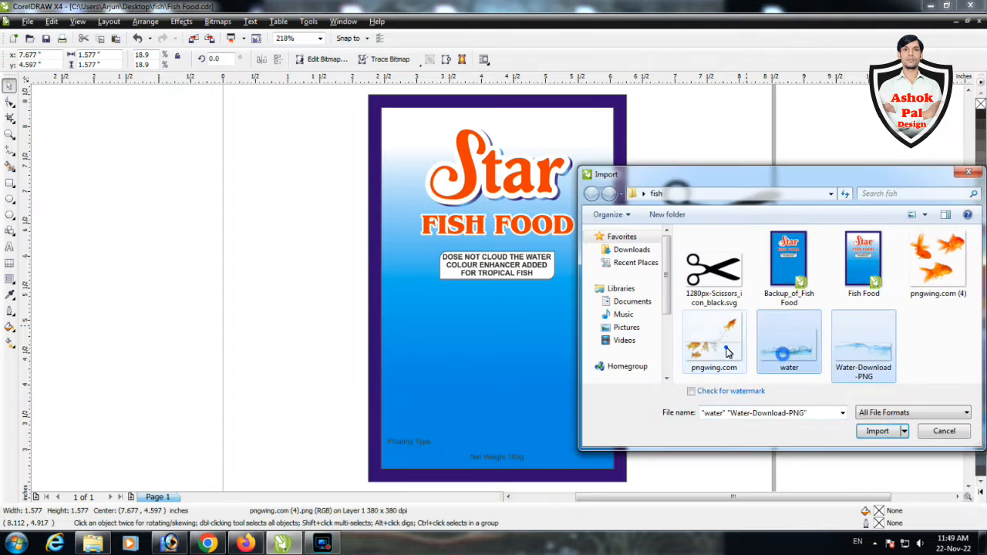
{"action": "left_click", "coordinate": [726, 350], "text": "ctrl"}
{"action": "left_click", "coordinate": [876, 431]}
{"action": "left_click_drag", "start_coordinate": [661, 261], "coordinate": [800, 377]}
{"action": "left_click_drag", "start_coordinate": [706, 275], "coordinate": [841, 353]}
{"action": "left_click_drag", "start_coordinate": [785, 332], "coordinate": [908, 420]}
{"action": "left_click_drag", "start_coordinate": [849, 345], "coordinate": [884, 435]}
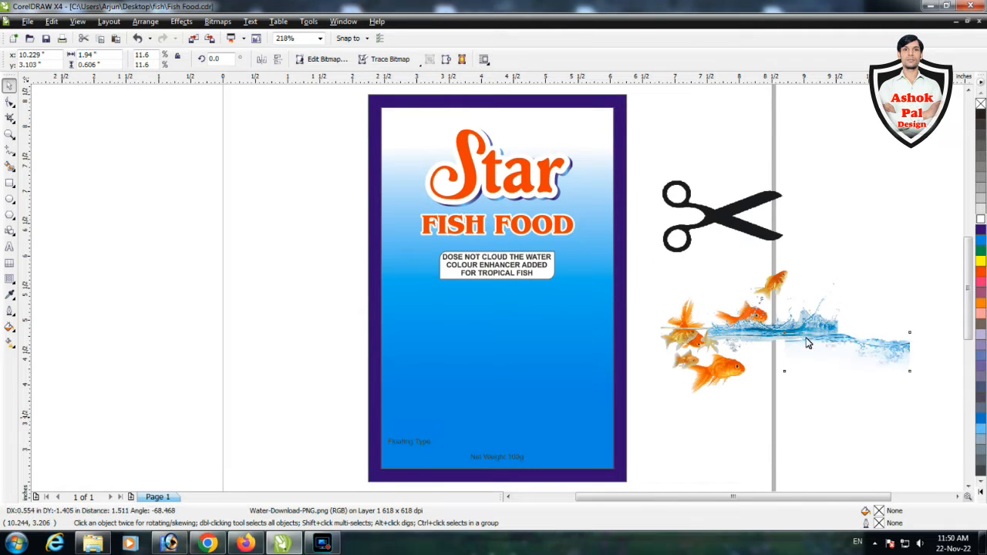
Spread out the imported water and fish images and place the goldfish inside the gradient panel with PowerClip
{"action": "left_click_drag", "start_coordinate": [805, 337], "coordinate": [921, 347]}
{"action": "left_click_drag", "start_coordinate": [773, 283], "coordinate": [756, 249]}
{"action": "left_click", "coordinate": [731, 384], "text": "shift"}
{"action": "key", "text": "alt+c"}
{"action": "key", "text": "w"}
{"action": "key", "text": "p"}
{"action": "left_click", "coordinate": [575, 370]}
{"action": "left_click", "coordinate": [574, 370], "text": "ctrl"}
Resize and arrange the goldfish images inside the gradient panel below the title
{"action": "left_click_drag", "start_coordinate": [539, 231], "coordinate": [511, 376]}
{"action": "left_click_drag", "start_coordinate": [542, 339], "coordinate": [617, 275]}
{"action": "left_click_drag", "start_coordinate": [494, 285], "coordinate": [630, 354]}
{"action": "left_click", "coordinate": [497, 350]}
{"action": "left_click_drag", "start_coordinate": [497, 351], "coordinate": [438, 309]}
{"action": "left_click_drag", "start_coordinate": [696, 414], "coordinate": [554, 311]}
{"action": "left_click_drag", "start_coordinate": [613, 434], "coordinate": [629, 448]}
{"action": "left_click_drag", "start_coordinate": [540, 404], "coordinate": [749, 417]}
{"action": "left_click", "coordinate": [692, 374], "text": "ctrl"}
Select the water images beside the label and place them inside the gradient panel with PowerClip
{"action": "left_click_drag", "start_coordinate": [887, 326], "coordinate": [755, 384]}
{"action": "left_click", "coordinate": [791, 435], "text": "shift"}
{"action": "key", "text": "alt+c"}
{"action": "key", "text": "w"}
{"action": "key", "text": "p"}
{"action": "left_click", "coordinate": [601, 340]}
{"action": "left_click", "coordinate": [601, 341], "text": "ctrl"}
Enlarge the Water-Download-PNG wave to about 3.76 inches wide and position it across the panel's lower part
{"action": "left_click_drag", "start_coordinate": [493, 292], "coordinate": [793, 324]}
{"action": "left_click_drag", "start_coordinate": [541, 323], "coordinate": [529, 366]}
{"action": "left_click_drag", "start_coordinate": [557, 390], "coordinate": [616, 409]}
{"action": "left_click_drag", "start_coordinate": [602, 362], "coordinate": [602, 398]}
{"action": "left_click", "coordinate": [694, 390], "text": "ctrl"}
{"action": "left_click", "coordinate": [598, 394], "text": "ctrl"}
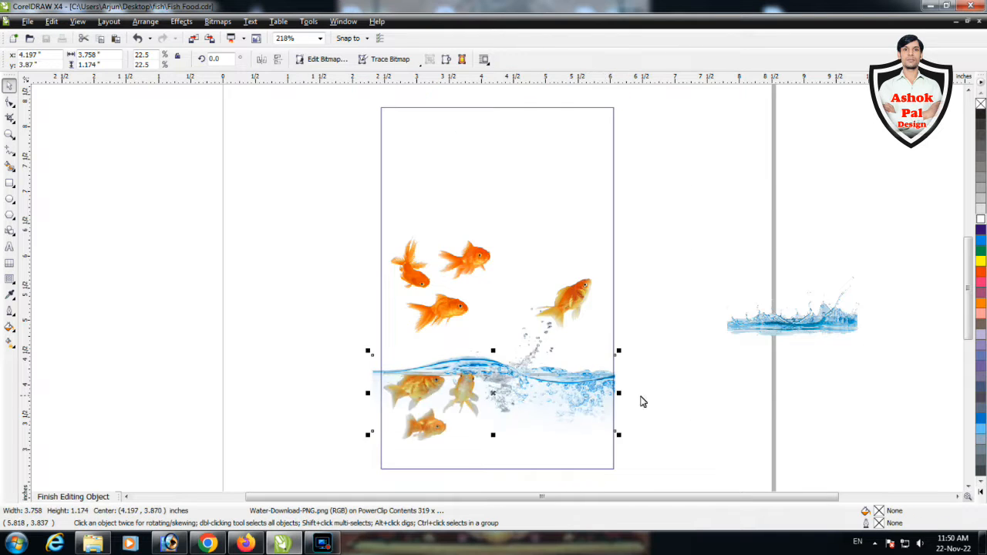
Finish editing the panel's contents and move "Floating Type" to the label's lower-right corner
{"action": "left_click", "coordinate": [566, 332], "text": "ctrl"}
{"action": "left_click", "coordinate": [451, 461]}
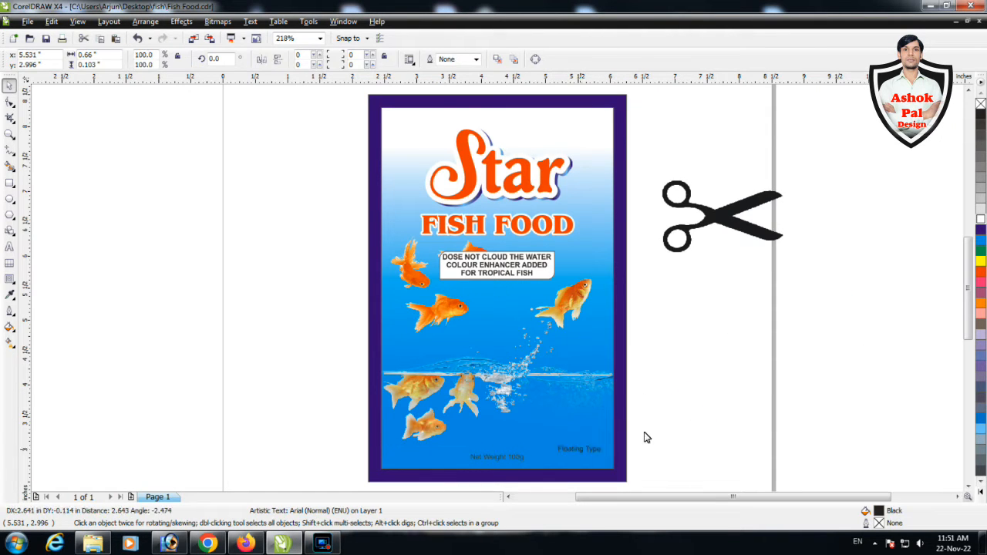
Reopen the panel's contents, move the group of three orange goldfish lower and shift the leaping fish image slightly down
{"action": "left_click", "coordinate": [602, 381], "text": "ctrl"}
{"action": "left_click_drag", "start_coordinate": [459, 302], "coordinate": [453, 334]}
{"action": "left_click", "coordinate": [547, 374]}
{"action": "left_click", "coordinate": [584, 304], "text": "shift"}
{"action": "left_click_drag", "start_coordinate": [584, 304], "coordinate": [591, 313]}
{"action": "left_click", "coordinate": [524, 310], "text": "ctrl"}
{"action": "left_click", "coordinate": [454, 300], "text": "ctrl"}
Move the water splash image to the panel's lower edge, enlarge it to about 4.74 inches wide and finish editing the contents
{"action": "left_click_drag", "start_coordinate": [779, 330], "coordinate": [532, 460]}
{"action": "scroll", "coordinate": [540, 454], "scroll_direction": "down", "scroll_amount": 1}
{"action": "left_click_drag", "start_coordinate": [615, 399], "coordinate": [704, 463]}
{"action": "left_click_drag", "start_coordinate": [593, 416], "coordinate": [576, 416]}
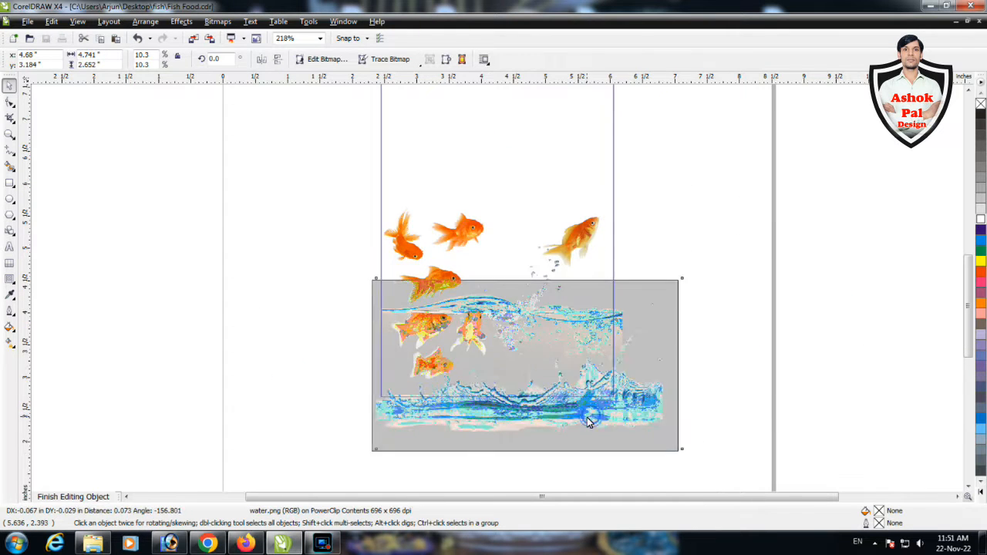
{"action": "left_click", "coordinate": [766, 411], "text": "ctrl"}
{"action": "left_click", "coordinate": [706, 405]}
{"action": "left_click", "coordinate": [614, 377]}
Scale the scissors image down to 0.3 by 0.18 inches and place it in the panel's upper-left corner
{"action": "left_click_drag", "start_coordinate": [625, 214], "coordinate": [345, 144]}
{"action": "scroll", "coordinate": [321, 138], "scroll_direction": "up", "scroll_amount": 3}
{"action": "left_click_drag", "start_coordinate": [287, 226], "coordinate": [278, 258]}
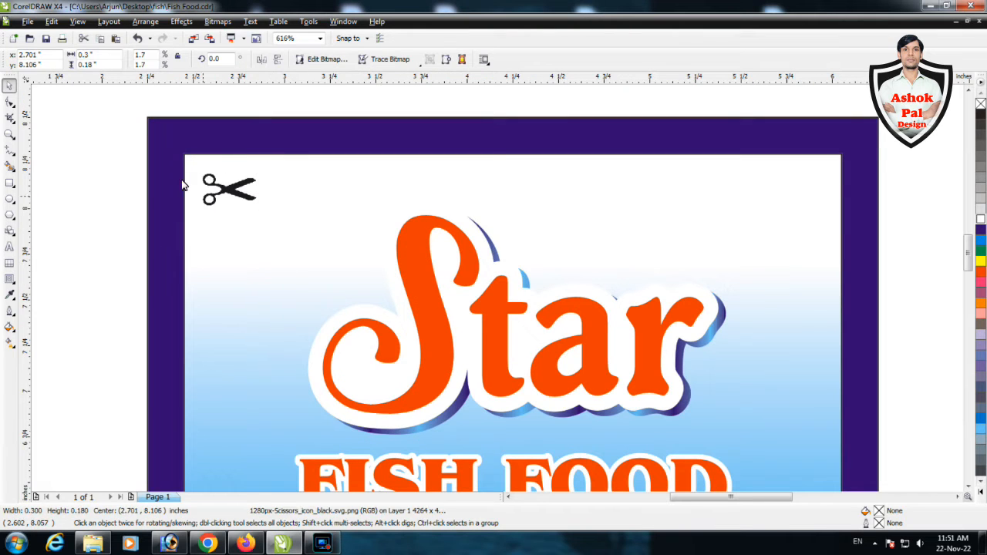
Draw a straight horizontal cut line across the full width of the panel at the scissors and give it a dashed outline
{"action": "key", "text": "F5"}
{"action": "left_click", "coordinate": [185, 179]}
{"action": "left_click", "coordinate": [839, 245], "text": "ctrl"}
{"action": "key", "text": "F12"}
{"action": "left_click", "coordinate": [466, 235]}
{"action": "left_click", "coordinate": [439, 341]}
{"action": "left_click", "coordinate": [481, 365]}
Centre the scissors image vertically on the dashed cut line and remove the outline from the label background
{"action": "left_click", "coordinate": [230, 189]}
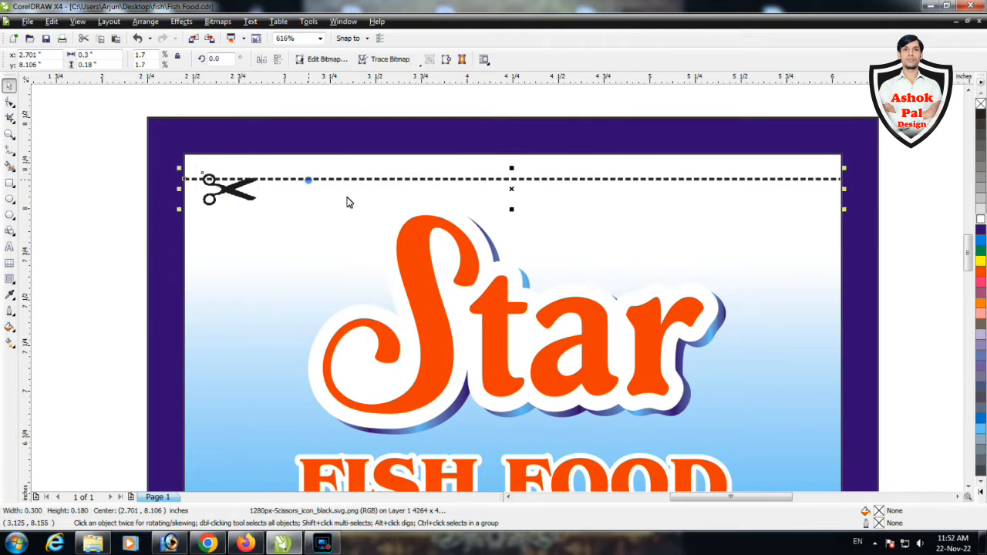
{"action": "right_click", "coordinate": [980, 104]}
{"action": "left_click", "coordinate": [928, 223]}
{"action": "key", "text": "F4"}
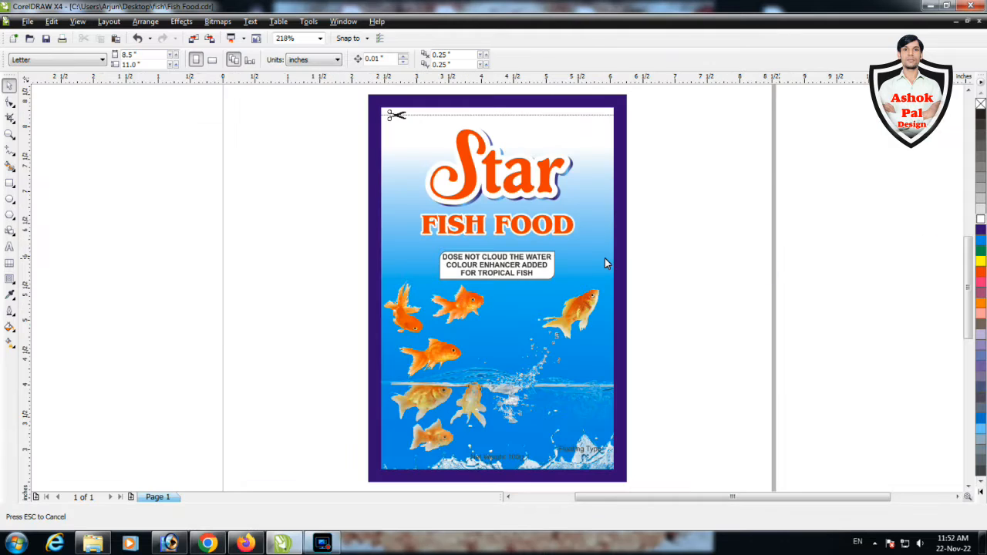
Draw a rectangle across the full width of the panel's lower edge and fill it with black
{"action": "key", "text": "F2"}
{"action": "left_click_drag", "start_coordinate": [662, 487], "coordinate": [323, 390]}
{"action": "key", "text": "F6"}
{"action": "mouse_move", "coordinate": [189, 303]}
{"action": "left_mouse_down"}
{"action": "mouse_move", "coordinate": [286, 329]}
{"action": "mouse_move", "coordinate": [831, 370]}
{"action": "mouse_move", "coordinate": [424, 275]}
{"action": "left_mouse_up"}
{"action": "key", "text": "space"}
{"action": "left_click", "coordinate": [980, 114]}
Make "Net Weight 100g" and "Floating Type" bold white text and place them at opposite ends of the black strip
{"action": "left_click_drag", "start_coordinate": [879, 430], "coordinate": [461, 256]}
{"action": "left_click", "coordinate": [980, 219]}
{"action": "left_click_drag", "start_coordinate": [640, 401], "coordinate": [420, 265]}
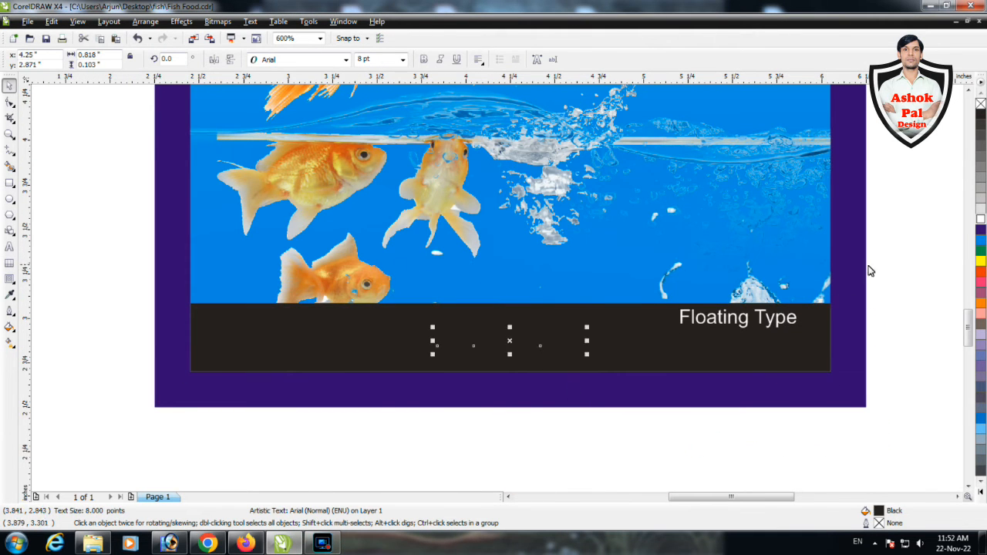
{"action": "left_click_drag", "start_coordinate": [708, 325], "coordinate": [710, 343]}
{"action": "left_click", "coordinate": [606, 420]}
{"action": "left_click_drag", "start_coordinate": [828, 436], "coordinate": [193, 289]}
{"action": "key", "text": "ctrl+b"}
{"action": "key", "text": "F4"}
{"action": "left_click", "coordinate": [791, 352]}
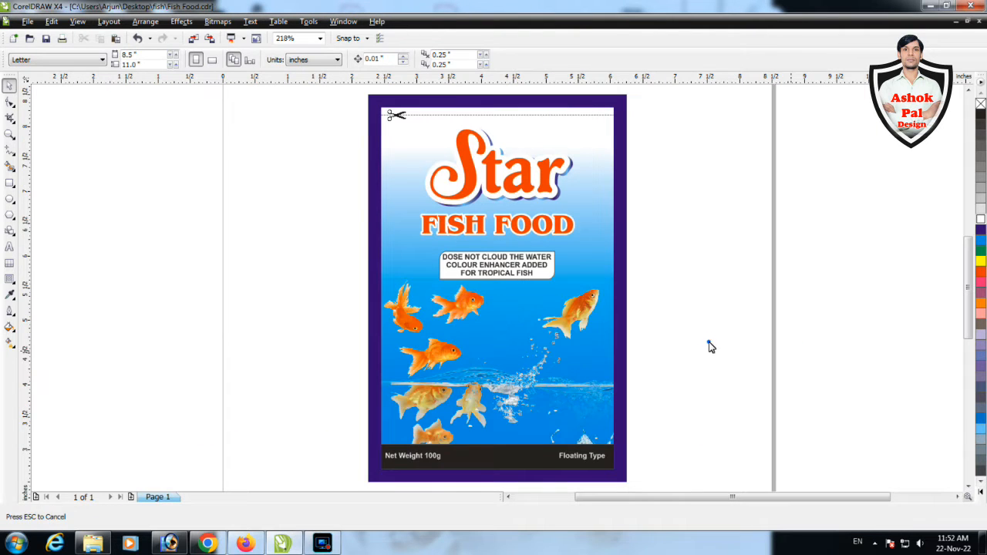
Draw an ellipse about 3.13 inches wide around the "Star FISH FOOD" title and centre it on the label
{"action": "scroll", "coordinate": [554, 210], "scroll_direction": "up", "scroll_amount": 2}
{"action": "key", "text": "F7"}
{"action": "left_click_drag", "start_coordinate": [251, 139], "coordinate": [617, 381]}
{"action": "left_click_drag", "start_coordinate": [786, 302], "coordinate": [223, 117]}
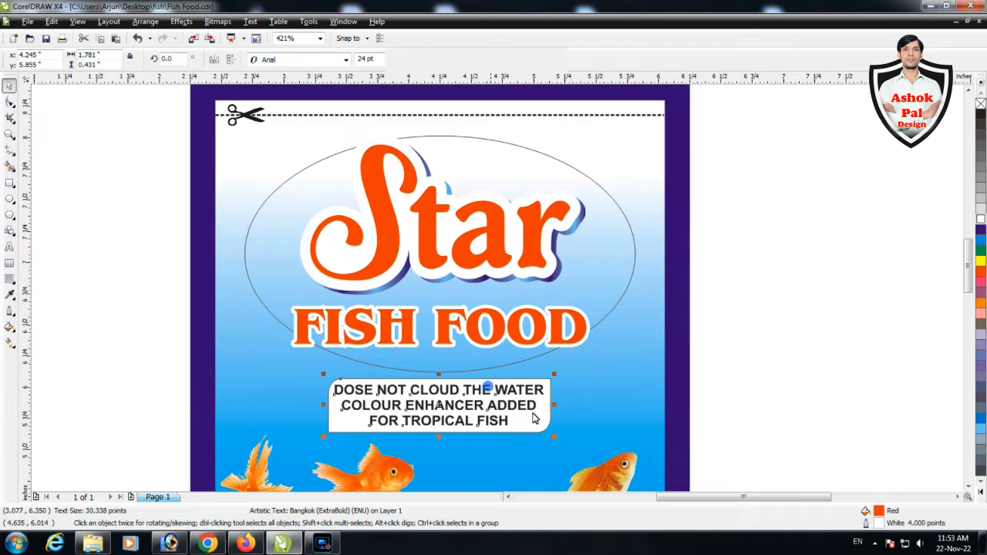
Scale the "FISH FOOD" text down to about 2.016 inches wide and nudge the "Star" lettering slightly lower
{"action": "left_click", "coordinate": [602, 380]}
{"action": "left_click_drag", "start_coordinate": [573, 368], "coordinate": [572, 370]}
{"action": "left_click", "coordinate": [746, 319]}
{"action": "left_click", "coordinate": [561, 250]}
{"action": "key", "text": "Down"}
{"action": "key", "text": "Down"}
{"action": "key", "text": "Down"}
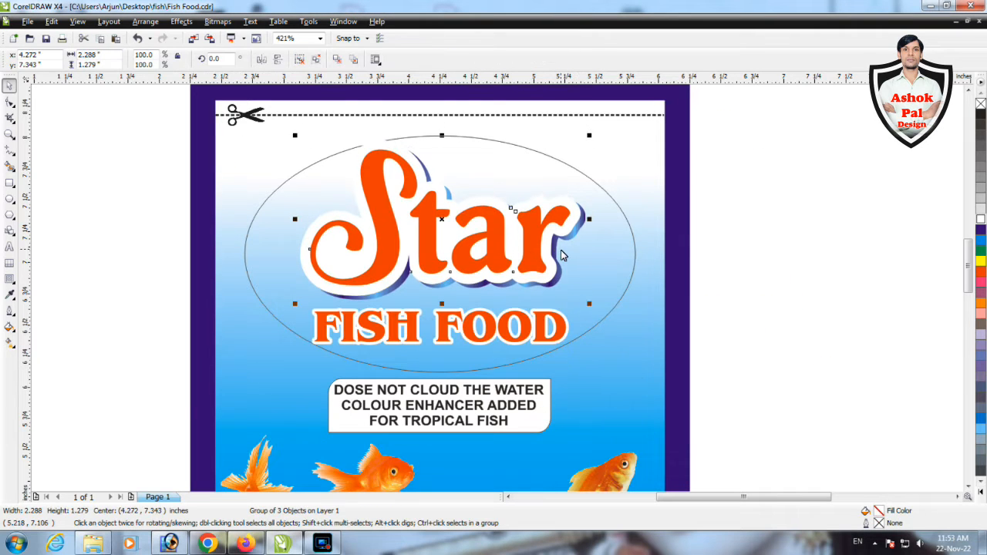
Shorten the ellipse from below to about 1.512 inches high and adjust the vertical position of "Star" within it
{"action": "left_click", "coordinate": [794, 365]}
{"action": "left_click", "coordinate": [441, 372]}
{"action": "left_click_drag", "start_coordinate": [441, 376], "coordinate": [441, 329]}
{"action": "left_click", "coordinate": [532, 228]}
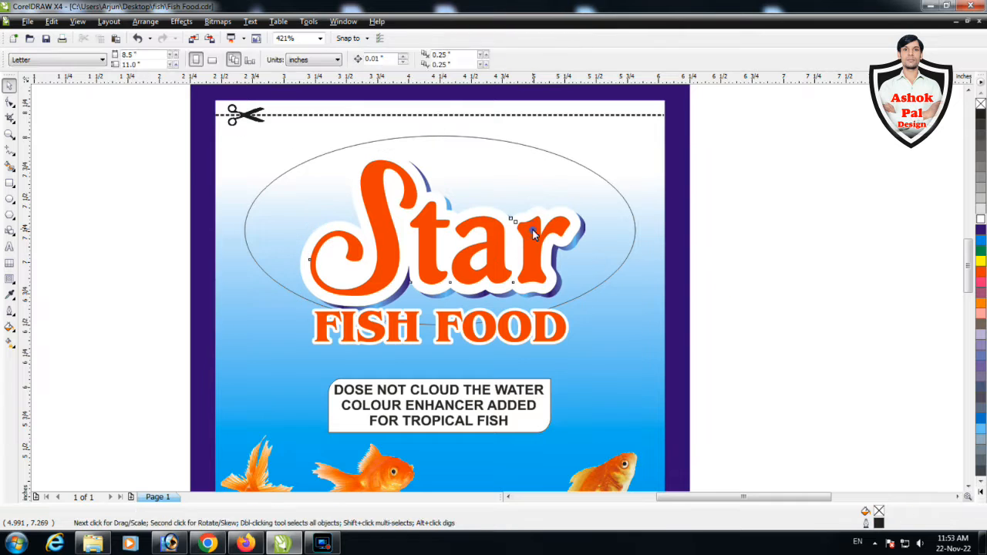
{"action": "key", "text": "Down"}
{"action": "key", "text": "Down"}
{"action": "key", "text": "Down"}
Try the blue-purple gradient copied from the "Star" shadow as the ellipse's fill and change it to a conical fountain fill
{"action": "left_click", "coordinate": [607, 257]}
{"action": "left_click", "coordinate": [51, 22]}
{"action": "left_click", "coordinate": [128, 195]}
{"action": "left_click", "coordinate": [568, 290]}
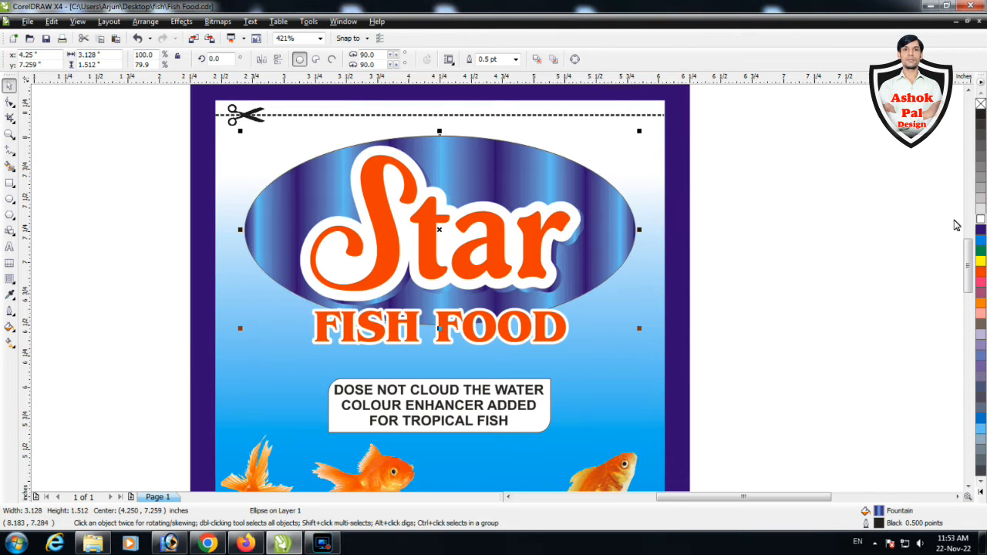
{"action": "key", "text": "g"}
{"action": "left_click", "coordinate": [55, 104]}
{"action": "key", "text": "space"}
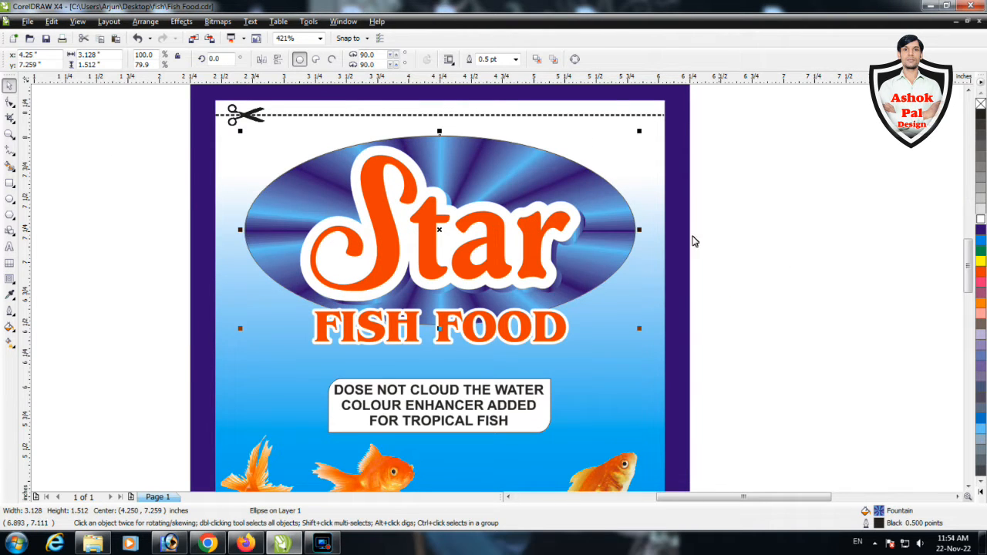
Remove the ellipse's outline and give it a radial gradient with a blue centre fading to dark purple edges
{"action": "left_click", "coordinate": [980, 230]}
{"action": "right_click", "coordinate": [981, 103]}
{"action": "left_click", "coordinate": [13, 343]}
{"action": "left_click", "coordinate": [83, 61]}
{"action": "left_click", "coordinate": [58, 96]}
{"action": "left_click", "coordinate": [153, 61]}
{"action": "left_click", "coordinate": [170, 96]}
{"action": "left_click_drag", "start_coordinate": [536, 230], "coordinate": [517, 232]}
{"action": "key", "text": "space"}
{"action": "left_click", "coordinate": [769, 253]}
Move the "FISH FOOD" text down below the ellipse
{"action": "left_click", "coordinate": [536, 327]}
{"action": "left_click_drag", "start_coordinate": [538, 326], "coordinate": [543, 341]}
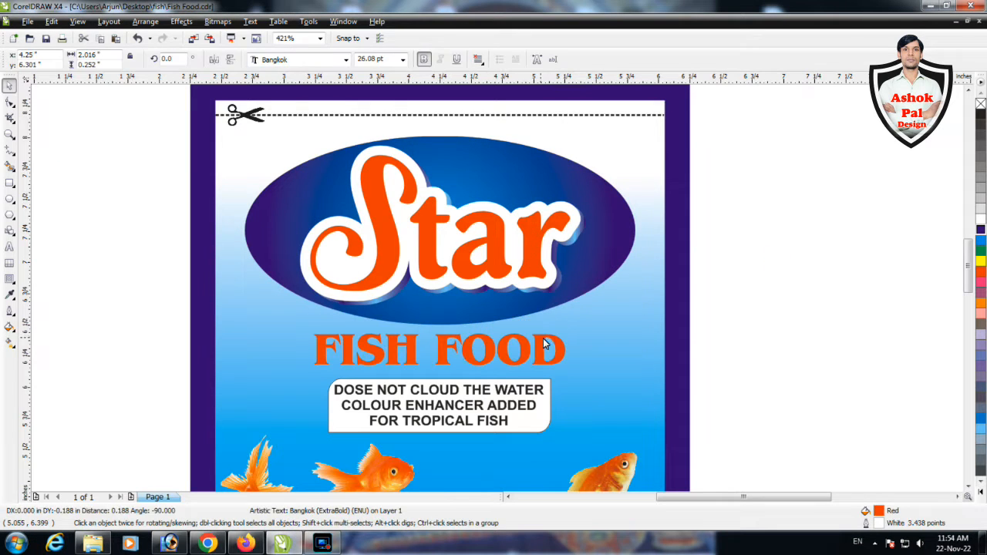
{"action": "left_click", "coordinate": [788, 336]}
Resize the ellipse to about 2.886 by 0.608 inches behind the lower part of "Star"
{"action": "left_click", "coordinate": [626, 248]}
{"action": "left_click_drag", "start_coordinate": [639, 329], "coordinate": [625, 341]}
{"action": "left_click_drag", "start_coordinate": [440, 140], "coordinate": [439, 236]}
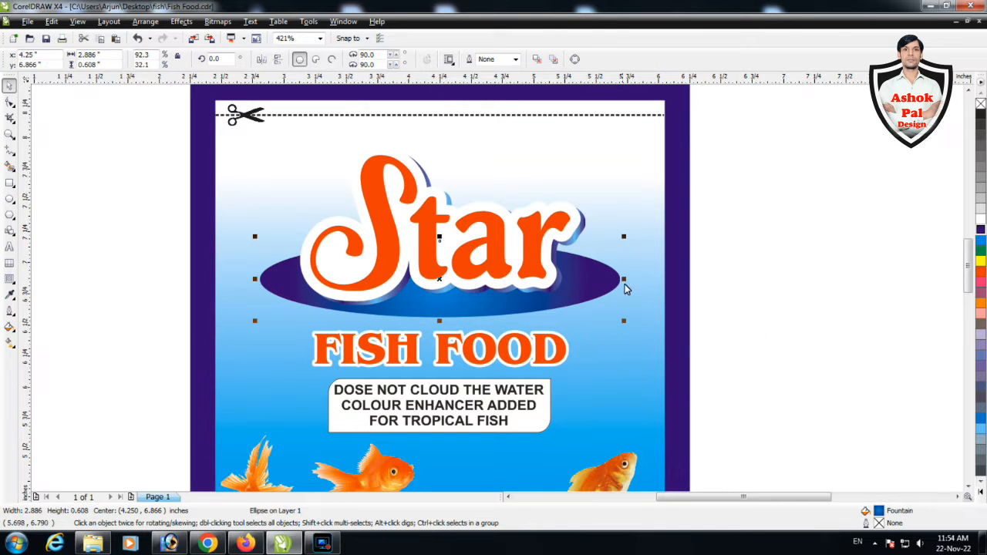
Apply a linear transparency to the ellipse so its upper part fades out and only a lower curve shows
{"action": "left_click", "coordinate": [9, 279]}
{"action": "left_click", "coordinate": [54, 368]}
{"action": "left_click_drag", "start_coordinate": [441, 307], "coordinate": [441, 282]}
{"action": "key", "text": "space"}
{"action": "left_click", "coordinate": [789, 301]}
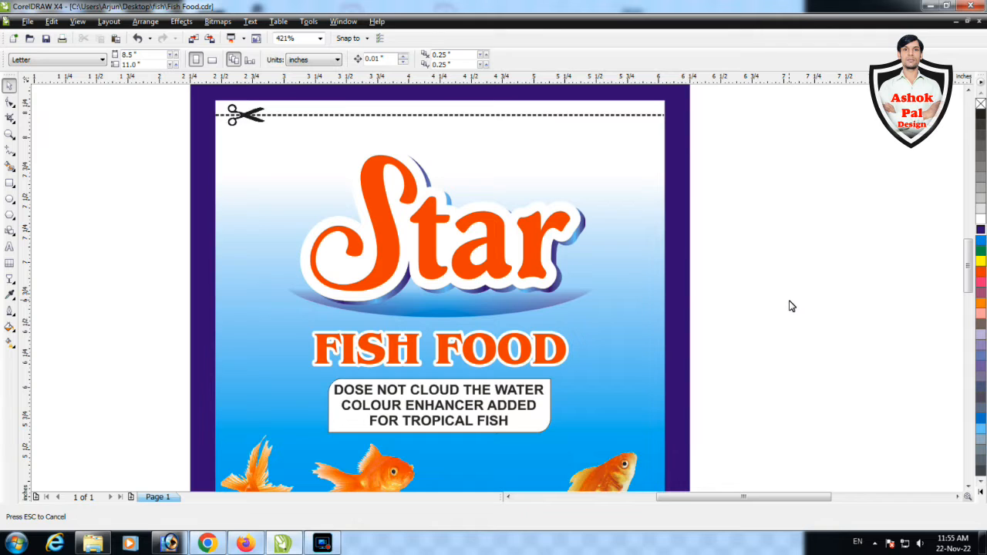
Nudge the "FISH FOOD" text and the white text box beneath it slightly lower
{"action": "left_click", "coordinate": [293, 366]}
{"action": "key", "text": "Tab"}
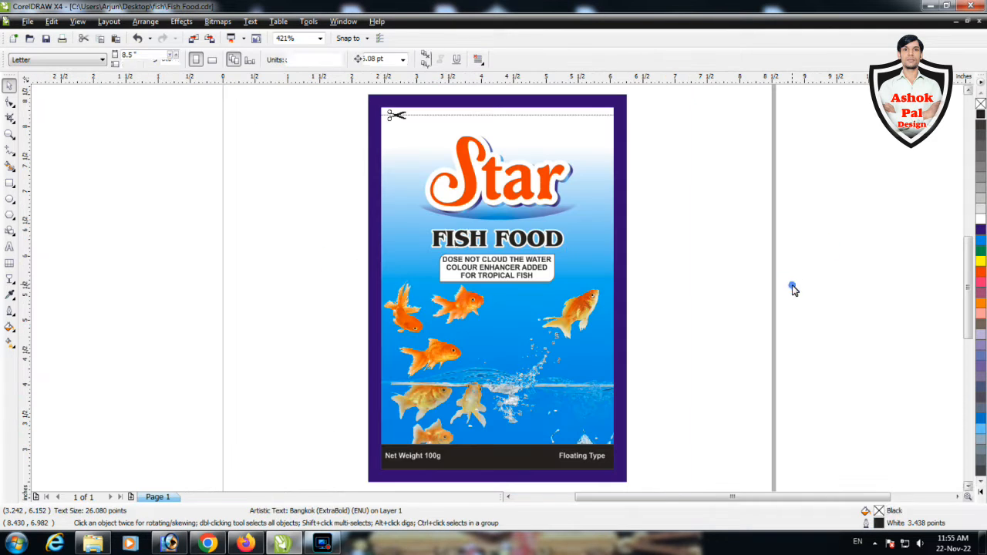
{"action": "left_click_drag", "start_coordinate": [792, 286], "coordinate": [770, 287]}
Fill the "FISH FOOD" text with a vertical gradient from Chartreuse at its top to dark green at its base
{"action": "left_click", "coordinate": [555, 240]}
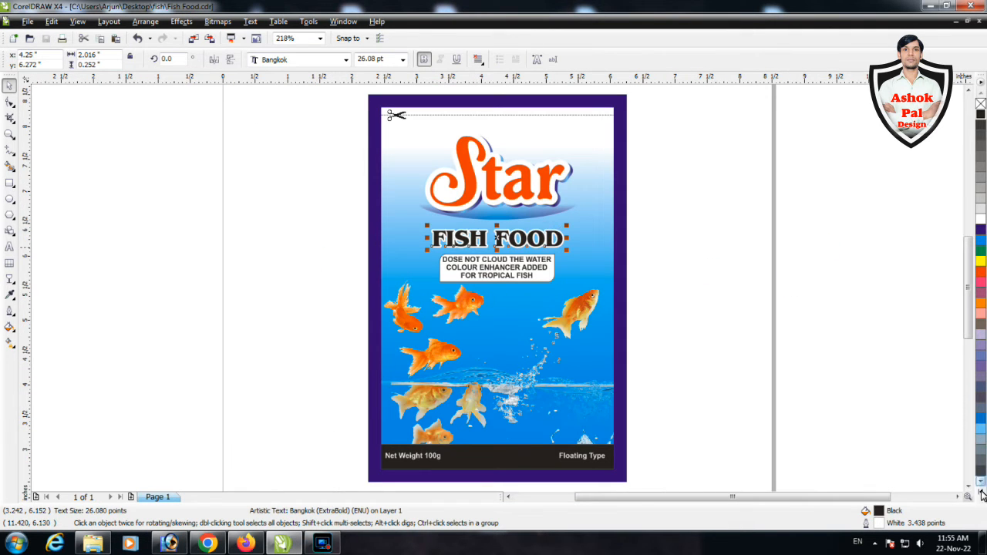
{"action": "left_click", "coordinate": [980, 492]}
{"action": "left_click", "coordinate": [976, 228]}
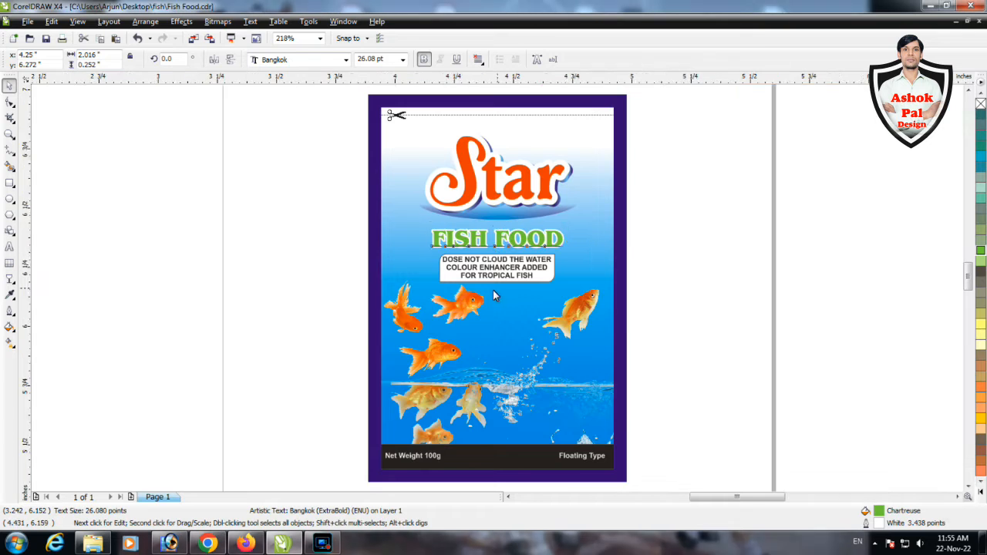
{"action": "scroll", "coordinate": [506, 245], "scroll_direction": "up", "scroll_amount": 2}
{"action": "key", "text": "g"}
{"action": "left_click_drag", "start_coordinate": [460, 245], "coordinate": [460, 280]}
{"action": "left_click", "coordinate": [201, 59]}
{"action": "left_click", "coordinate": [174, 95]}
{"action": "key", "text": "space"}
Set the white outline of the "FISH FOOD" text to 6 points wide
{"action": "scroll", "coordinate": [471, 246], "scroll_direction": "up", "scroll_amount": 2}
{"action": "scroll", "coordinate": [498, 290], "scroll_direction": "down", "scroll_amount": 1}
{"action": "key", "text": "F12"}
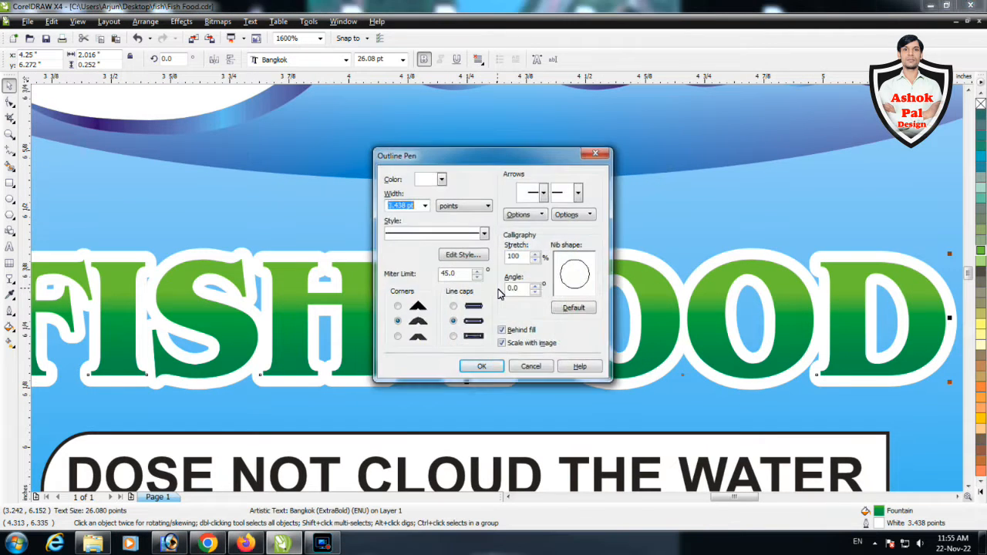
{"action": "type", "text": "6"}
{"action": "key", "text": "Return"}
Give the top copy of the "FISH FOOD" text a 1-point Murky Green outline over the wide white one
{"action": "key", "text": "F12"}
{"action": "type", "text": "1"}
{"action": "key", "text": "Return"}
{"action": "right_click", "coordinate": [980, 271]}
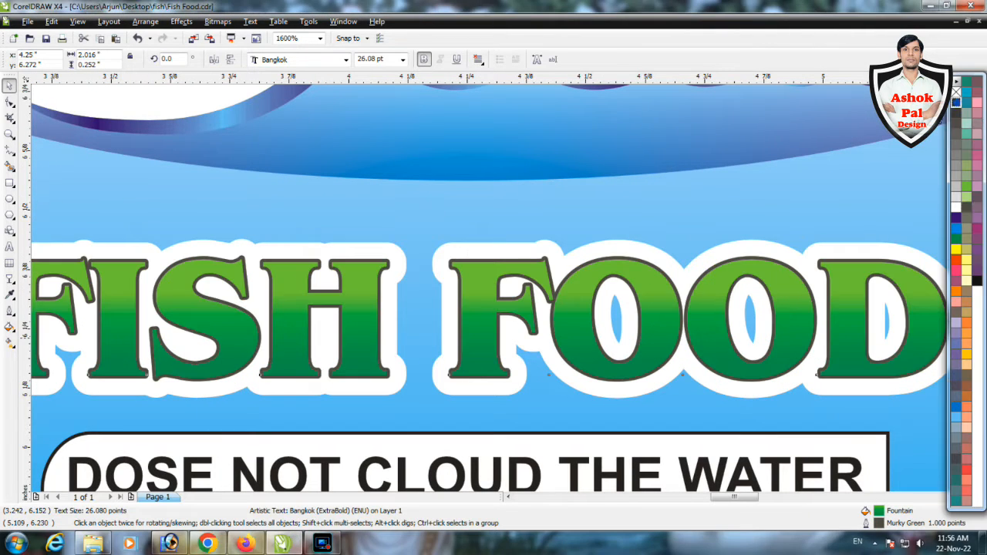
{"action": "key", "text": "F12"}
{"action": "key", "text": "Return"}
Recolour the faded curve beneath the "Star" lettering to white
{"action": "scroll", "coordinate": [733, 311], "scroll_direction": "down", "scroll_amount": 2}
{"action": "left_click", "coordinate": [430, 260]}
{"action": "key", "text": "ctrl+shift+a"}
{"action": "key", "text": "f"}
{"action": "key", "text": "Return"}
{"action": "left_click", "coordinate": [372, 308]}
{"action": "left_click", "coordinate": [980, 220]}
{"action": "left_click", "coordinate": [740, 253]}
{"action": "key", "text": "F4"}
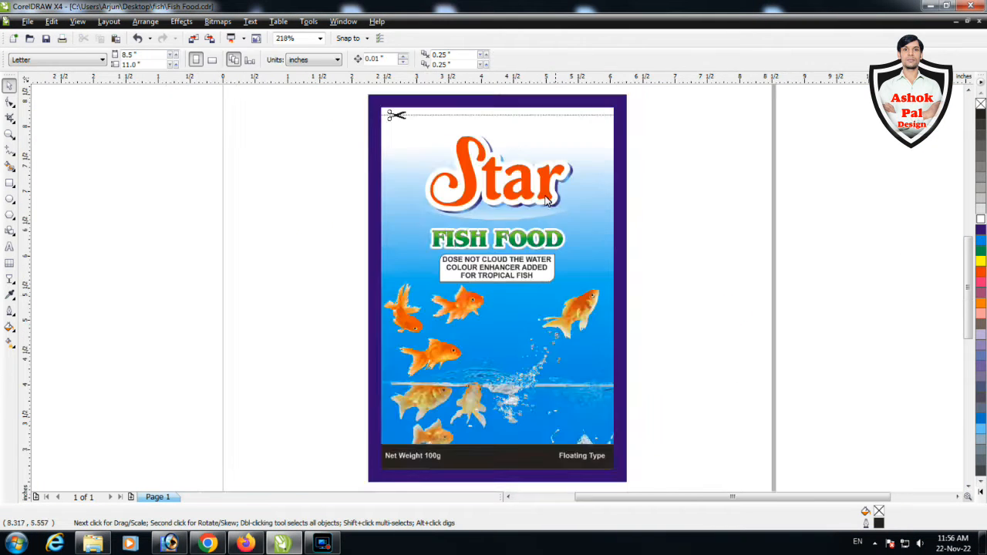
Fill the "Star" lettering with a vertical gradient from orange to dark red, entering 100, 100 and 20 for the end colour
{"action": "scroll", "coordinate": [524, 144], "scroll_direction": "up", "scroll_amount": 2}
{"action": "left_click", "coordinate": [392, 281]}
{"action": "left_click_drag", "start_coordinate": [406, 280], "coordinate": [406, 334]}
{"action": "key", "text": "shift+F11"}
{"action": "key", "text": "Tab"}
{"action": "key", "text": "Tab"}
{"action": "type", "text": "100\t100\t20"}
{"action": "key", "text": "Return"}
{"action": "key", "text": "space"}
{"action": "scroll", "coordinate": [463, 266], "scroll_direction": "down", "scroll_amount": 3}
{"action": "left_click", "coordinate": [621, 306]}
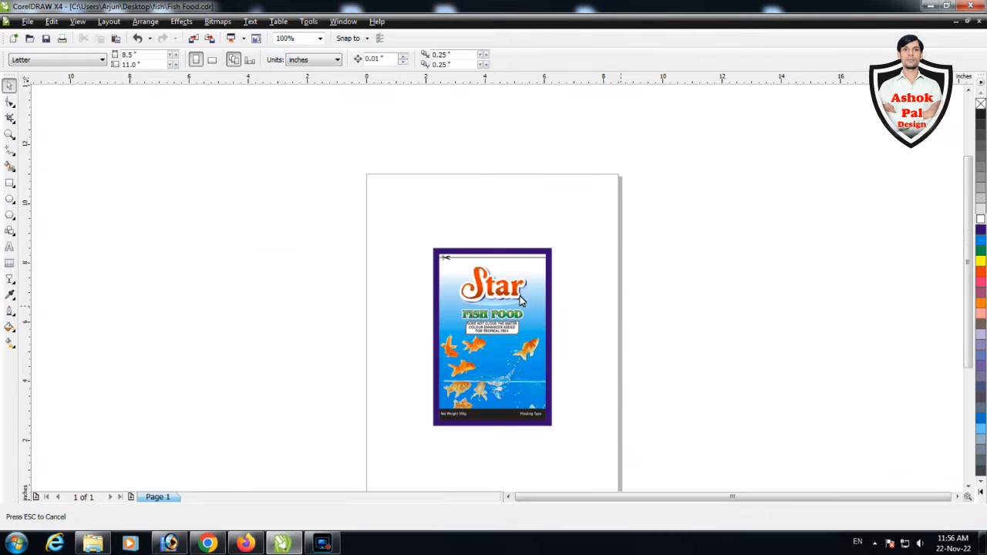
Give the label's purple border a vertical gradient running from dark purple at its base to blue at its top
{"action": "key", "text": "F4"}
{"action": "left_click", "coordinate": [526, 420]}
{"action": "left_click", "coordinate": [9, 343]}
{"action": "left_click_drag", "start_coordinate": [296, 412], "coordinate": [297, 118]}
{"action": "left_click", "coordinate": [159, 60]}
{"action": "left_click", "coordinate": [162, 79]}
{"action": "left_click", "coordinate": [614, 278]}
Recolour the black strip behind "Net Weight 100g" and "Floating Type" to dark purple
{"action": "left_click", "coordinate": [507, 455]}
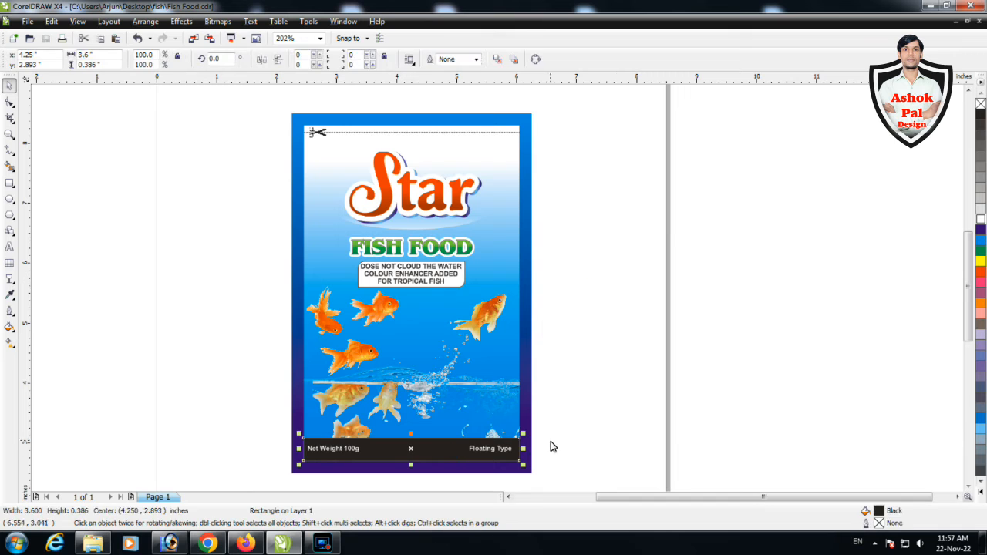
{"action": "left_click", "coordinate": [980, 230]}
{"action": "scroll", "coordinate": [513, 464], "scroll_direction": "up", "scroll_amount": 2}
{"action": "left_click_drag", "start_coordinate": [533, 282], "coordinate": [541, 288]}
{"action": "left_click", "coordinate": [676, 286]}
{"action": "key", "text": "F4"}
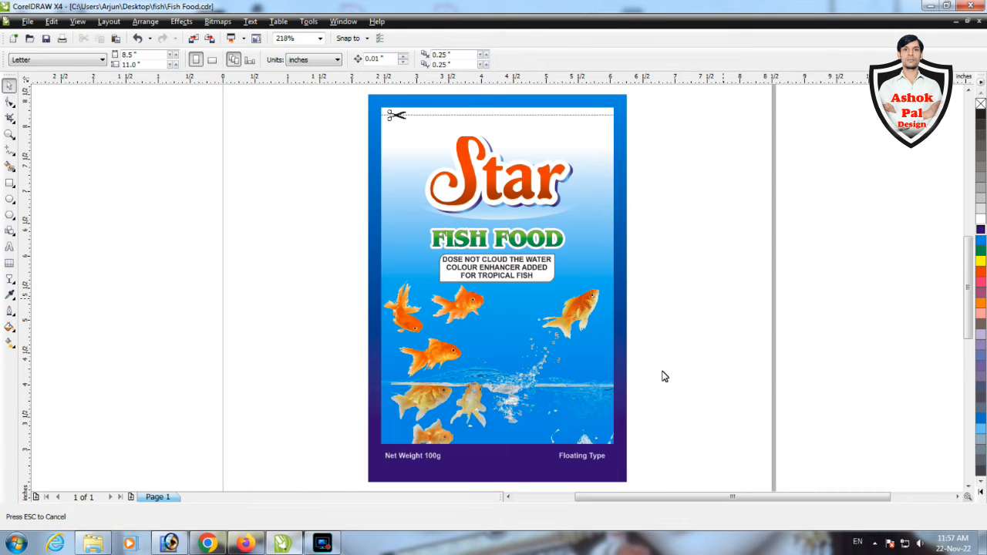
Draw a narrow vertical rectangle about 0.095 by 2.272 inches beside the label, fill it with Ice Blue and remove its outline
{"action": "key", "text": "F6"}
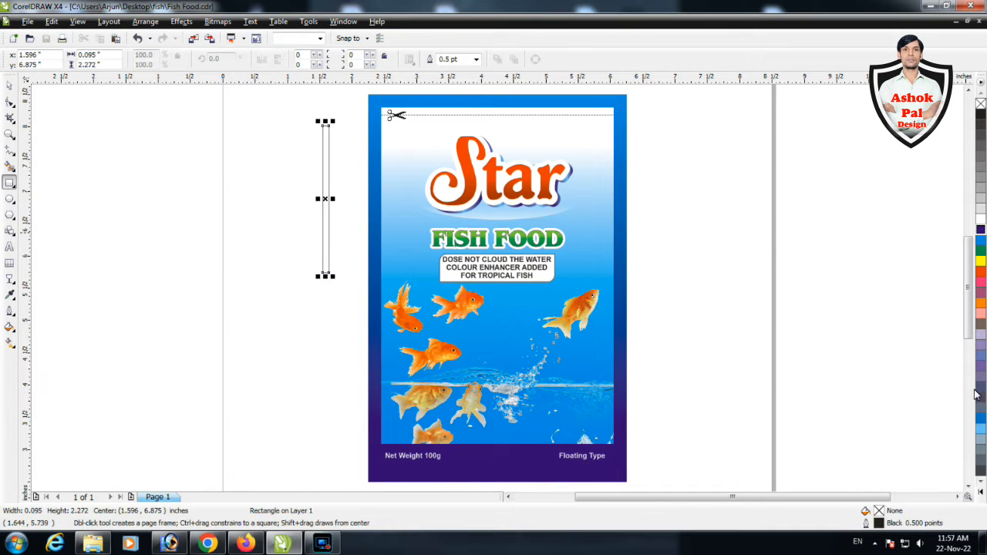
{"action": "left_click", "coordinate": [979, 429]}
{"action": "key", "text": "space"}
{"action": "key", "text": "F12"}
{"action": "key", "text": "Tab"}
{"action": "type", "text": "0"}
{"action": "key", "text": "Return"}
{"action": "key", "text": "Escape"}
Duplicate the Ice Blue bar repeatedly sideways into a row of 19 evenly spaced stripes and group them
{"action": "left_click_drag", "start_coordinate": [500, 261], "coordinate": [386, 150]}
{"action": "key", "text": "F2"}
{"action": "left_click_drag", "start_coordinate": [337, 114], "coordinate": [653, 197]}
{"action": "right_click", "coordinate": [206, 181]}
{"action": "key", "text": "ctrl+r"}
{"action": "key", "text": "ctrl+r"}
{"action": "key", "text": "ctrl+r"}
{"action": "key", "text": "ctrl+r"}
{"action": "key", "text": "ctrl+r"}
{"action": "key", "text": "ctrl+r"}
{"action": "key", "text": "ctrl+r"}
{"action": "key", "text": "ctrl+r"}
{"action": "key", "text": "ctrl+r"}
{"action": "key", "text": "ctrl+r"}
{"action": "key", "text": "ctrl+r"}
{"action": "key", "text": "ctrl+r"}
{"action": "key", "text": "ctrl+r"}
{"action": "key", "text": "ctrl+r"}
{"action": "key", "text": "ctrl+r"}
{"action": "key", "text": "ctrl+r"}
{"action": "key", "text": "ctrl+r"}
{"action": "scroll", "coordinate": [473, 318], "scroll_direction": "down", "scroll_amount": 1}
{"action": "left_click_drag", "start_coordinate": [295, 209], "coordinate": [701, 463]}
{"action": "key", "text": "ctrl+g"}
Place the stripe group inside the panel's clipped contents and scale it to about 3.614 inches wide
{"action": "mouse_move", "coordinate": [667, 333]}
{"action": "left_mouse_down"}
{"action": "mouse_move", "coordinate": [656, 359]}
{"action": "mouse_move", "coordinate": [657, 337]}
{"action": "left_mouse_up"}
{"action": "key", "text": "F2"}
{"action": "left_click_drag", "start_coordinate": [609, 303], "coordinate": [687, 379]}
{"action": "left_click_drag", "start_coordinate": [535, 244], "coordinate": [506, 272]}
{"action": "scroll", "coordinate": [522, 316], "scroll_direction": "down", "scroll_amount": 1}
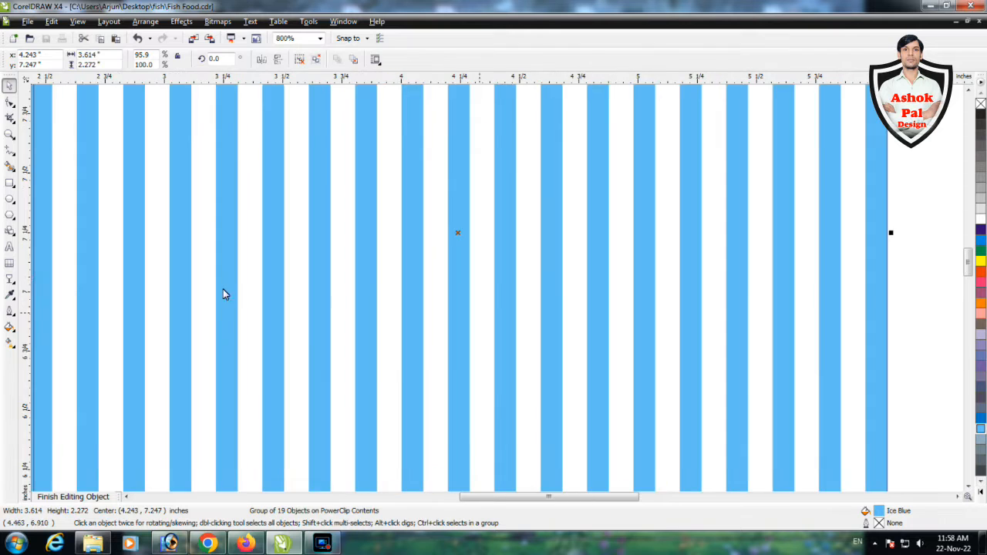
Fade the stripe group downward with a linear transparency so it dissolves above the goldfish
{"action": "left_click", "coordinate": [10, 279]}
{"action": "scroll", "coordinate": [546, 239], "scroll_direction": "down", "scroll_amount": 1}
{"action": "left_click_drag", "start_coordinate": [550, 236], "coordinate": [557, 111]}
{"action": "key", "text": "space"}
{"action": "left_click", "coordinate": [837, 242], "text": "ctrl"}
{"action": "left_click", "coordinate": [726, 219], "text": "ctrl"}
{"action": "scroll", "coordinate": [725, 227], "scroll_direction": "down", "scroll_amount": 1}
{"action": "left_click", "coordinate": [409, 239]}
{"action": "left_click", "coordinate": [9, 279]}
{"action": "left_click_drag", "start_coordinate": [409, 239], "coordinate": [409, 171]}
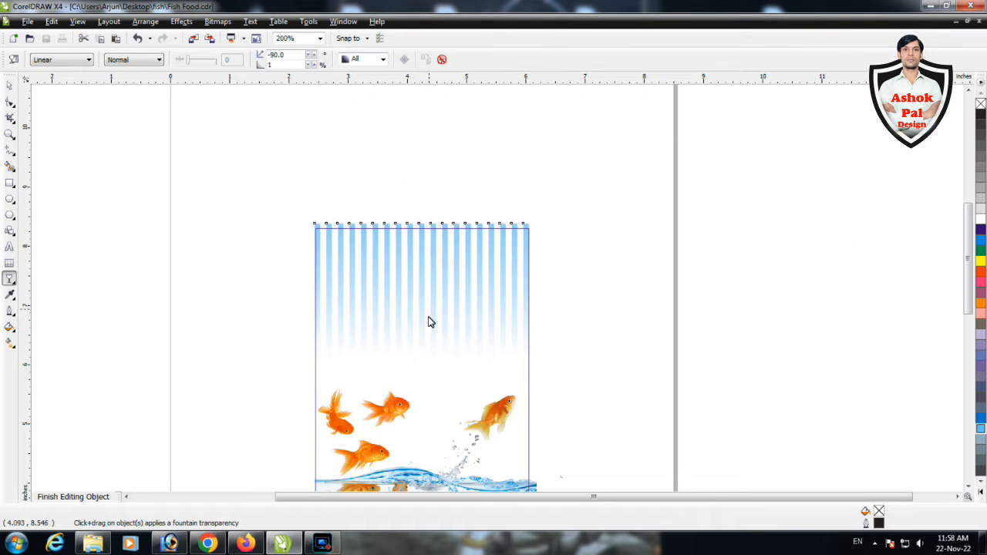
{"action": "left_click_drag", "start_coordinate": [414, 312], "coordinate": [413, 312]}
{"action": "key", "text": "space"}
{"action": "left_click", "coordinate": [579, 318], "text": "ctrl"}
Change the upper end colour of the panel's linear fountain fill to light blue
{"action": "left_click", "coordinate": [509, 259], "text": "ctrl"}
{"action": "left_click", "coordinate": [639, 289], "text": "ctrl"}
{"action": "left_click", "coordinate": [9, 343]}
{"action": "left_click", "coordinate": [159, 60]}
{"action": "left_click", "coordinate": [168, 77]}
{"action": "key", "text": "space"}
{"action": "left_click", "coordinate": [505, 247], "text": "ctrl"}
{"action": "left_click", "coordinate": [616, 300], "text": "ctrl"}
{"action": "left_click", "coordinate": [615, 303]}
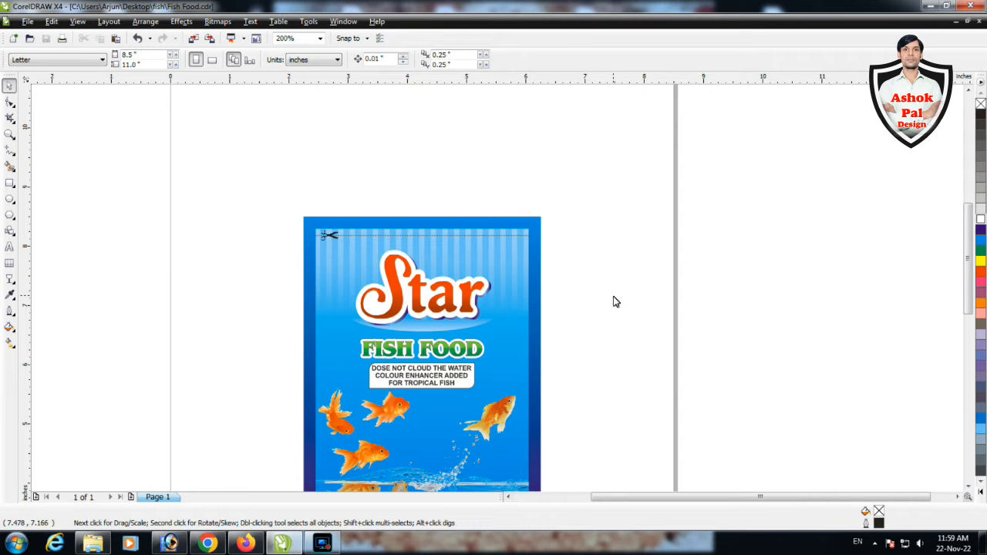
Recolour the dashed cut line beside the scissors to blue
{"action": "key", "text": "F2"}
{"action": "left_click_drag", "start_coordinate": [285, 205], "coordinate": [611, 312]}
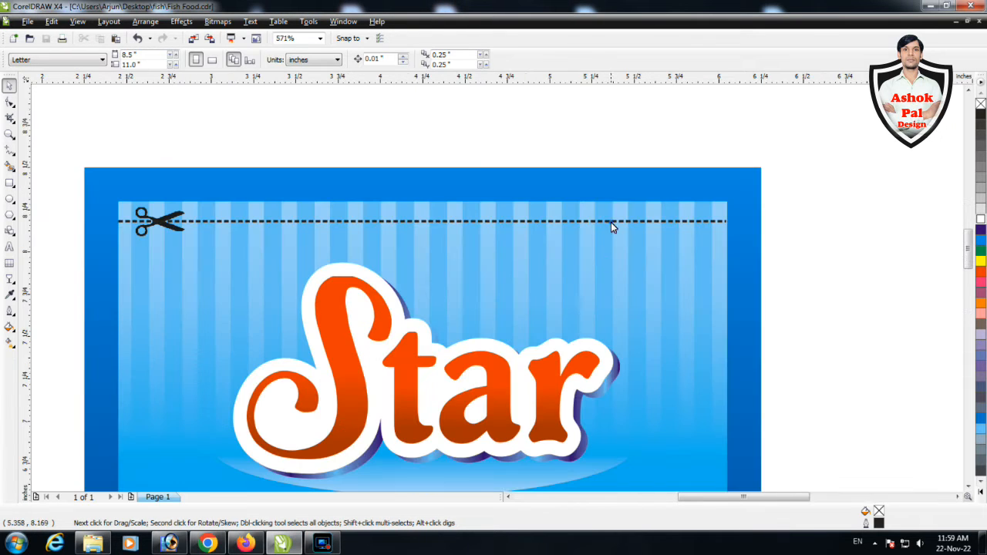
{"action": "left_click", "coordinate": [611, 222]}
{"action": "right_click", "coordinate": [980, 240]}
{"action": "left_click", "coordinate": [865, 266]}
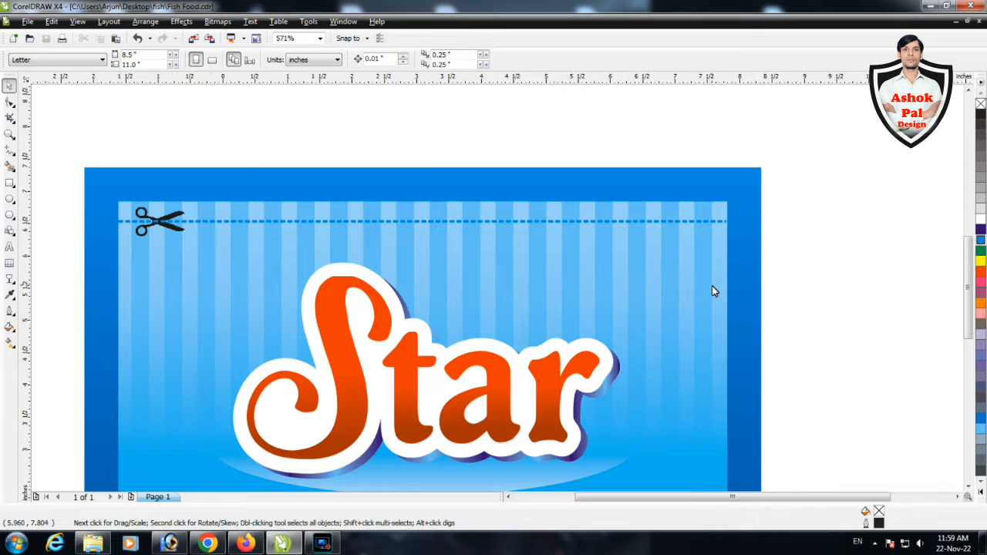
{"action": "key", "text": "F4"}
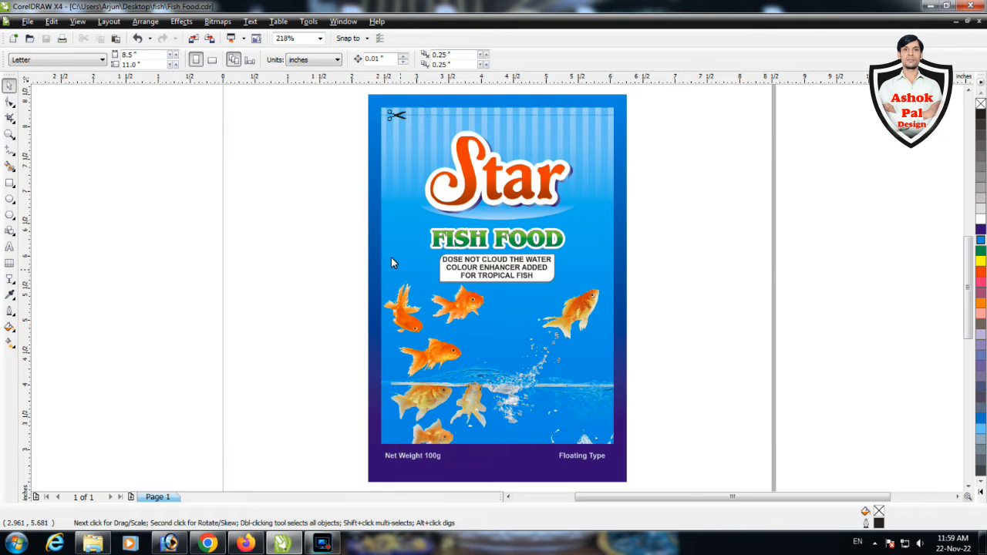
Try a blue outline on the three-line tagline text, undo it and recolour the text Magenta
{"action": "key", "text": "F2"}
{"action": "left_click_drag", "start_coordinate": [391, 256], "coordinate": [608, 317]}
{"action": "left_click", "coordinate": [613, 243]}
{"action": "right_click", "coordinate": [980, 240]}
{"action": "key", "text": "ctrl+z"}
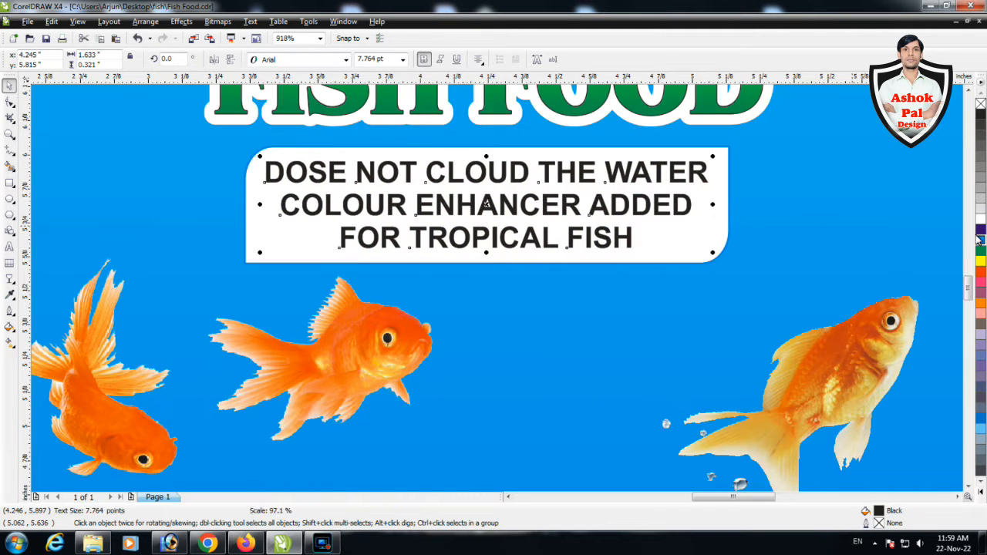
{"action": "key", "text": "F4"}
Shift the group of orange goldfish slightly right and up inside the panel's clipped contents
{"action": "left_click", "coordinate": [462, 327]}
{"action": "left_click", "coordinate": [416, 308], "text": "ctrl"}
{"action": "left_click_drag", "start_coordinate": [417, 309], "coordinate": [437, 312]}
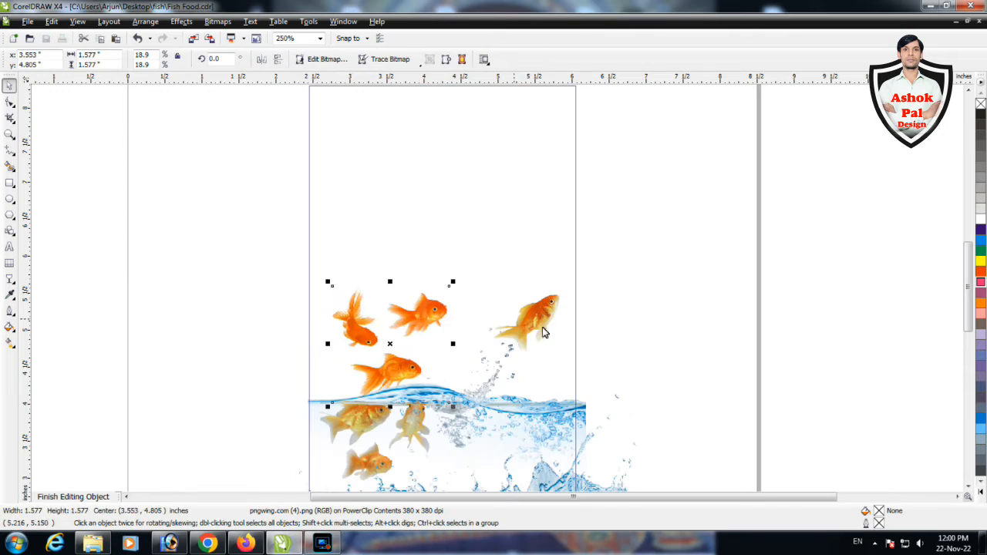
{"action": "key", "text": "Up"}
{"action": "key", "text": "Up"}
{"action": "left_click", "coordinate": [665, 353], "text": "ctrl"}
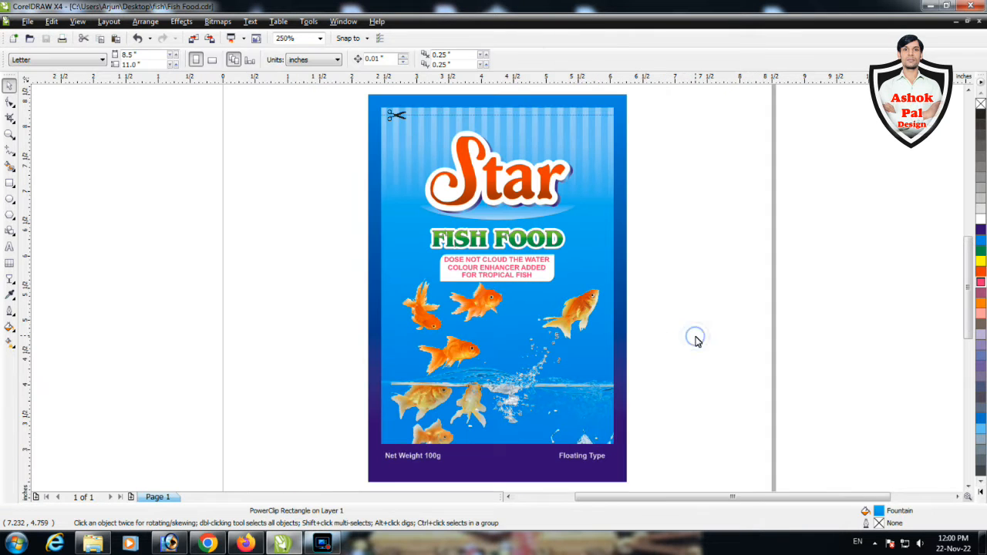
Try to convert the panel to curves and apply a mesh fill to it
{"action": "left_click", "coordinate": [10, 343]}
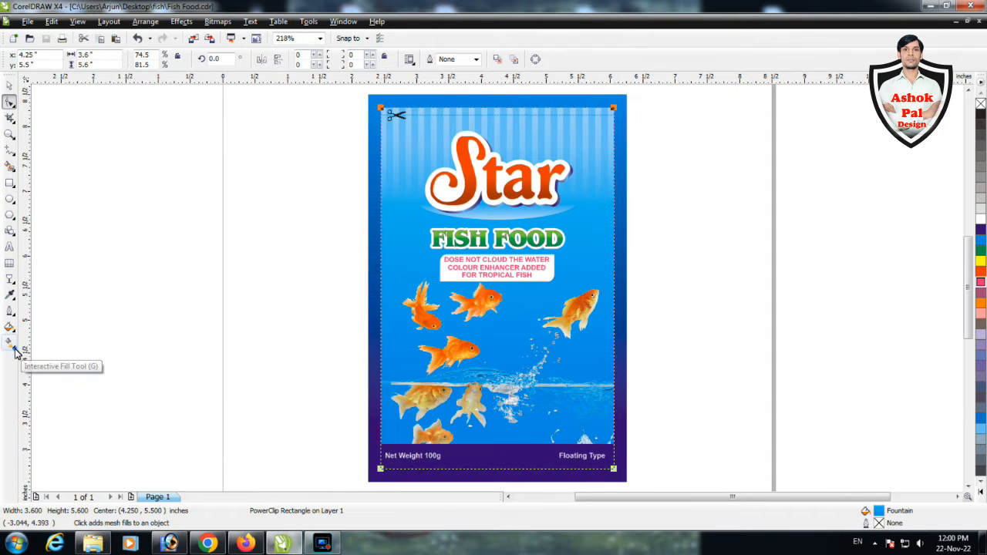
{"action": "left_click", "coordinate": [10, 343]}
{"action": "left_click", "coordinate": [47, 348]}
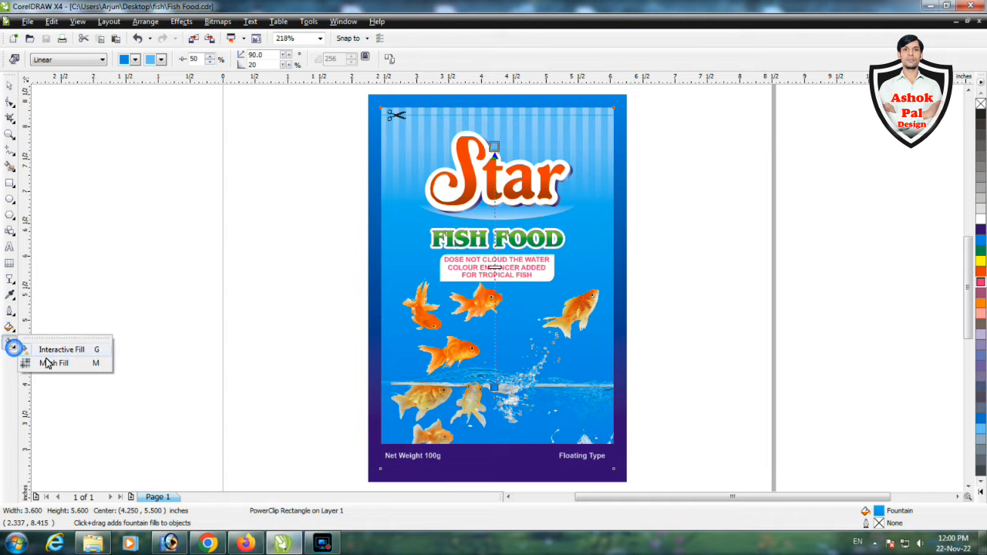
{"action": "key", "text": "space"}
{"action": "key", "text": "ctrl+q"}
{"action": "left_click", "coordinate": [10, 343]}
{"action": "left_click", "coordinate": [46, 364]}
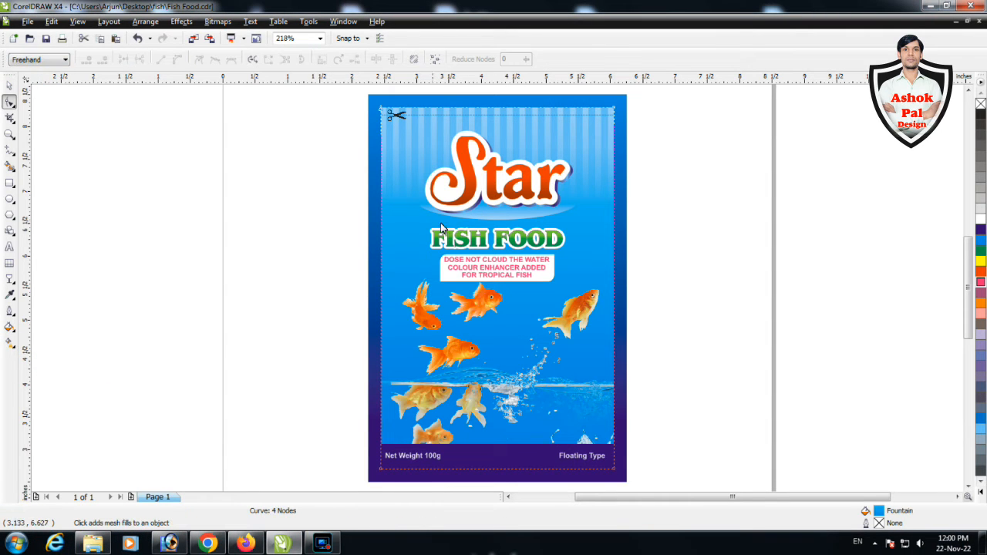
{"action": "key", "text": "ctrl+z"}
Draw a Magenta rectangle inside the panel's clipped contents and stretch it to about 3.886 by 5.6 inches over the panel
{"action": "left_click", "coordinate": [405, 236], "text": "ctrl"}
{"action": "key", "text": "F6"}
{"action": "left_click_drag", "start_coordinate": [372, 143], "coordinate": [623, 296]}
{"action": "left_click", "coordinate": [981, 282]}
{"action": "left_click", "coordinate": [10, 343]}
{"action": "left_click", "coordinate": [46, 365]}
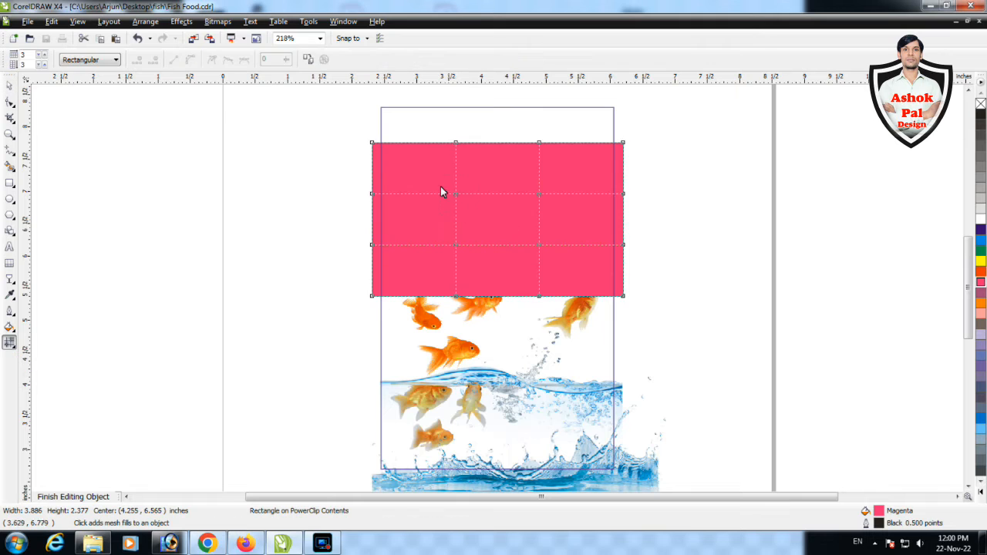
{"action": "key", "text": "space"}
{"action": "left_click_drag", "start_coordinate": [498, 301], "coordinate": [497, 469]}
{"action": "left_click_drag", "start_coordinate": [496, 139], "coordinate": [496, 102]}
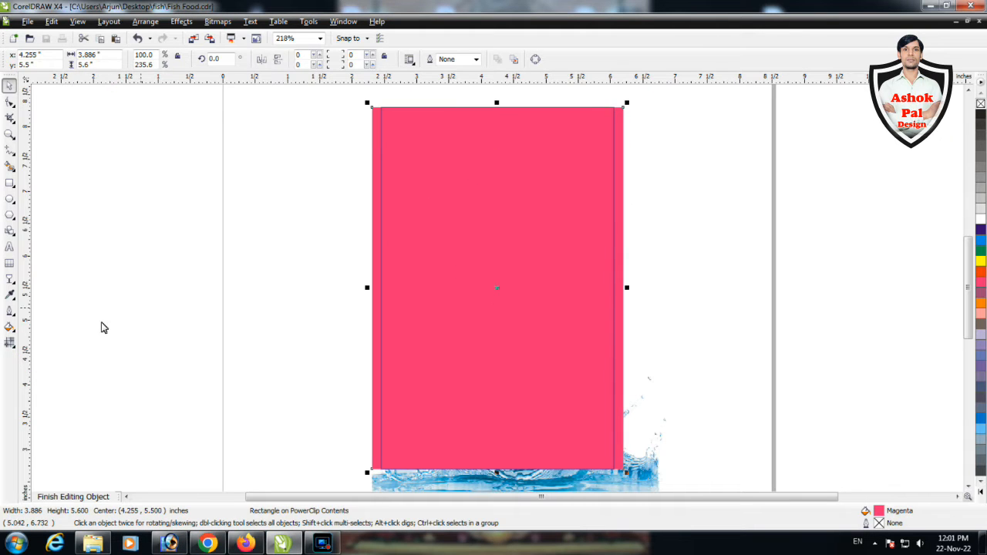
Recolour the rectangle Ice Blue without outline, apply a 3 by 3 mesh fill and whiten its lower-left and upper-right inner nodes
{"action": "left_click", "coordinate": [10, 343]}
{"action": "key", "text": "space"}
{"action": "left_click", "coordinate": [980, 430]}
{"action": "left_click", "coordinate": [10, 343]}
{"action": "left_click", "coordinate": [455, 348]}
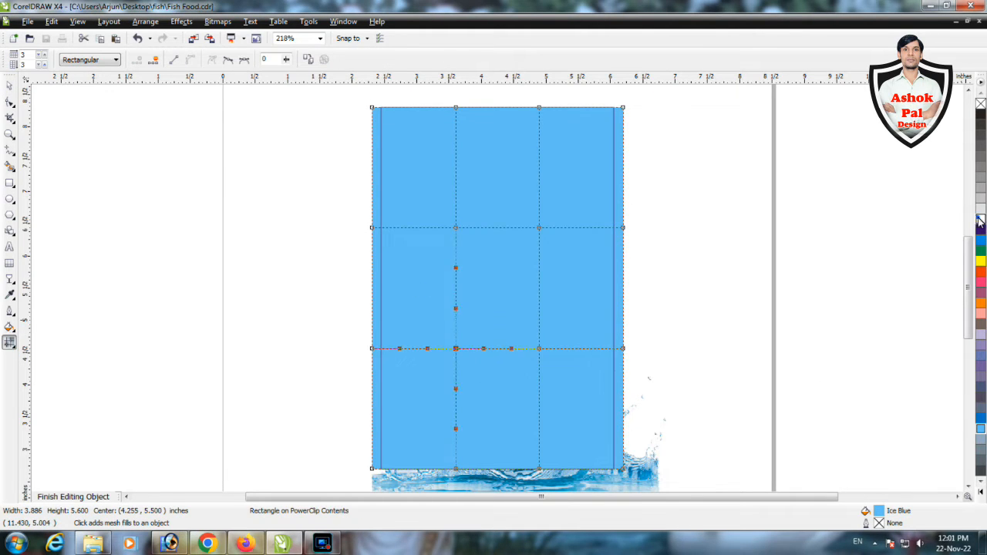
{"action": "left_click", "coordinate": [981, 219]}
{"action": "left_click", "coordinate": [539, 228]}
{"action": "left_click", "coordinate": [981, 261]}
{"action": "left_click", "coordinate": [981, 219]}
Send the mesh-filled rectangle behind the stripes, goldfish and water images
{"action": "key", "text": "space"}
{"action": "left_click", "coordinate": [638, 282], "text": "ctrl"}
{"action": "left_click", "coordinate": [604, 287], "text": "ctrl"}
{"action": "left_click", "coordinate": [600, 289]}
{"action": "key", "text": "shift+Page_Down"}
{"action": "left_click", "coordinate": [638, 283], "text": "ctrl"}
{"action": "left_click", "coordinate": [603, 272], "text": "ctrl"}
{"action": "left_click", "coordinate": [621, 274]}
{"action": "left_click", "coordinate": [606, 245]}
Fade the mesh-filled rectangle downward with a linear transparency and whiten mesh nodes on its left and right edges
{"action": "left_click", "coordinate": [9, 279]}
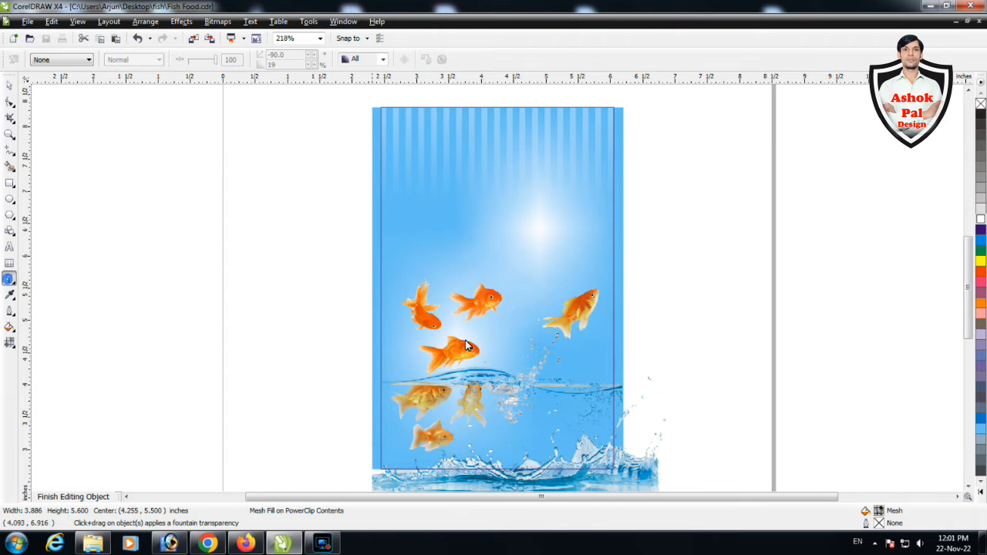
{"action": "left_click_drag", "start_coordinate": [467, 339], "coordinate": [468, 444]}
{"action": "key", "text": "space"}
{"action": "left_click", "coordinate": [738, 356], "text": "ctrl"}
{"action": "left_click", "coordinate": [605, 253], "text": "ctrl"}
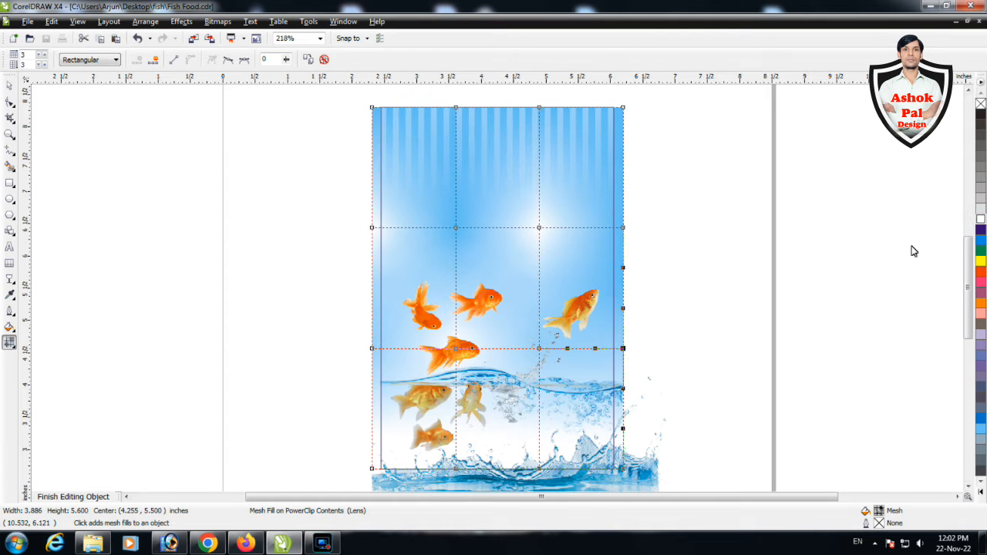
{"action": "left_click", "coordinate": [756, 308], "text": "ctrl"}
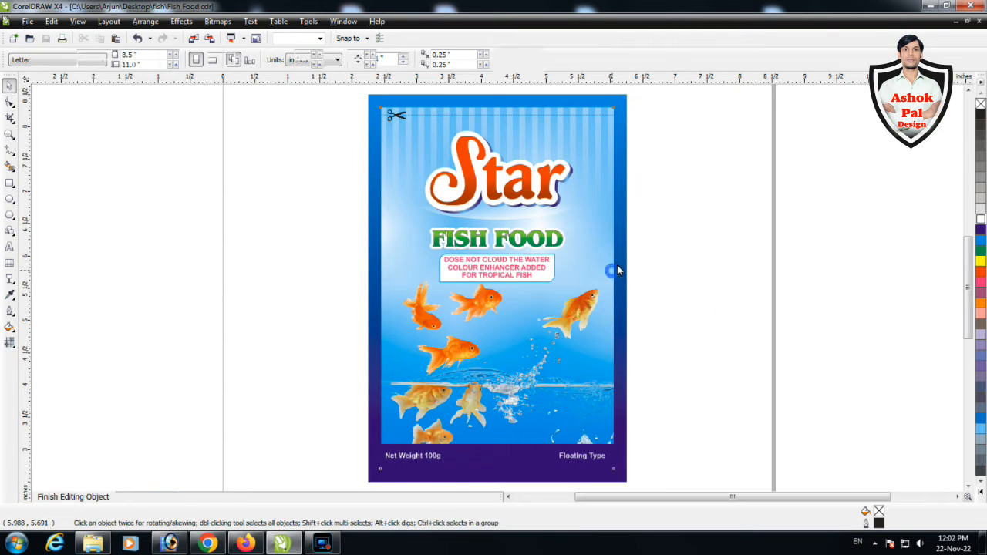
Try whitening the top-edge node of the mesh fill above the bright spot
{"action": "key", "text": "F10"}
{"action": "left_click", "coordinate": [620, 177]}
{"action": "left_click_drag", "start_coordinate": [552, 122], "coordinate": [527, 92]}
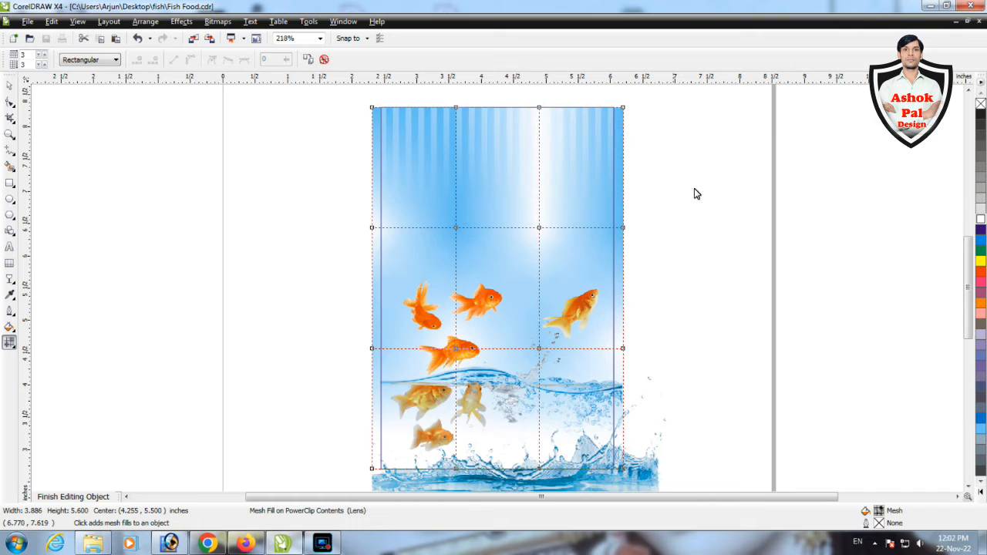
{"action": "left_click", "coordinate": [779, 274], "text": "ctrl"}
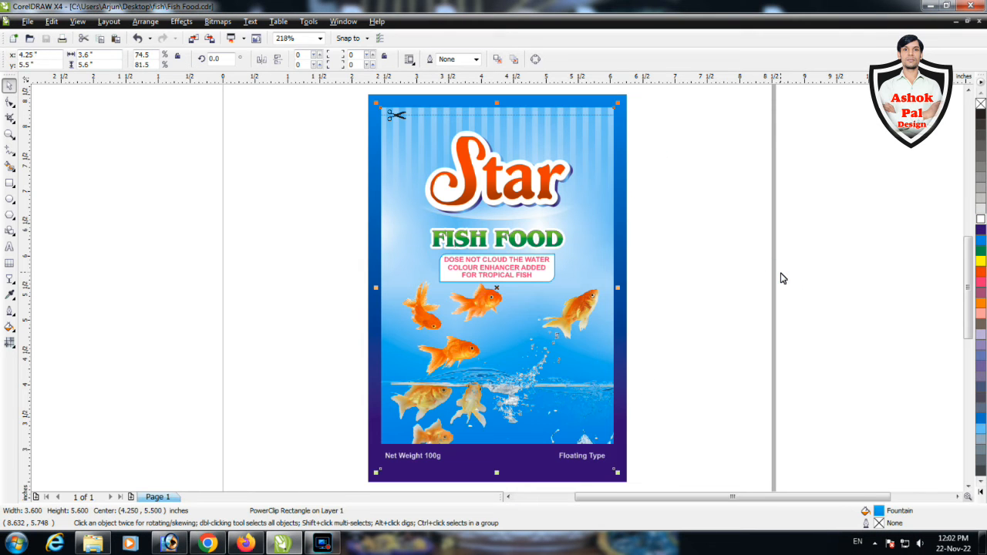
{"action": "left_click", "coordinate": [781, 277]}
Draw a Red ellipse without outline, about 0.088 by 4.73 inches, over a Navy Blue rectangle about 1.99 by 5.49 inches beside the label
{"action": "left_click", "coordinate": [10, 198]}
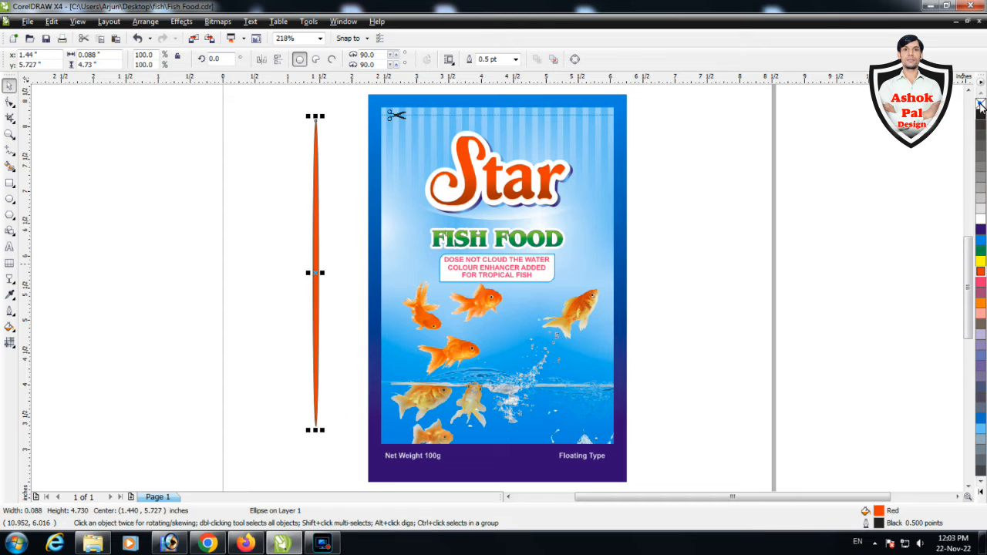
{"action": "key", "text": "F6"}
{"action": "left_click_drag", "start_coordinate": [282, 100], "coordinate": [387, 462]}
{"action": "left_click", "coordinate": [980, 387]}
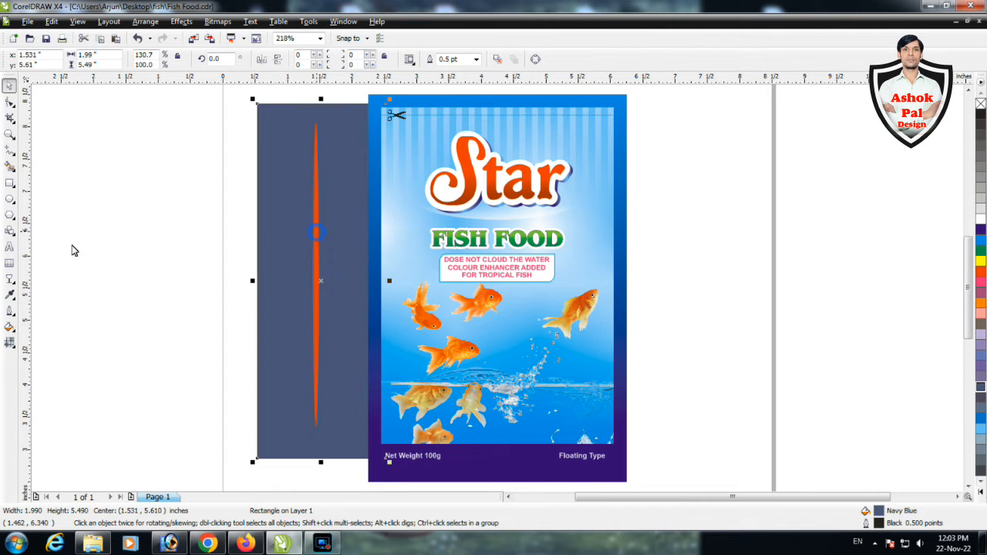
Add a preset glow drop shadow to the thin Red ellipse, coloured white with 100 opacity
{"action": "left_click", "coordinate": [316, 233]}
{"action": "left_click", "coordinate": [11, 280]}
{"action": "left_click", "coordinate": [62, 327]}
{"action": "left_click", "coordinate": [51, 61]}
{"action": "left_click", "coordinate": [37, 138]}
{"action": "left_click", "coordinate": [326, 59]}
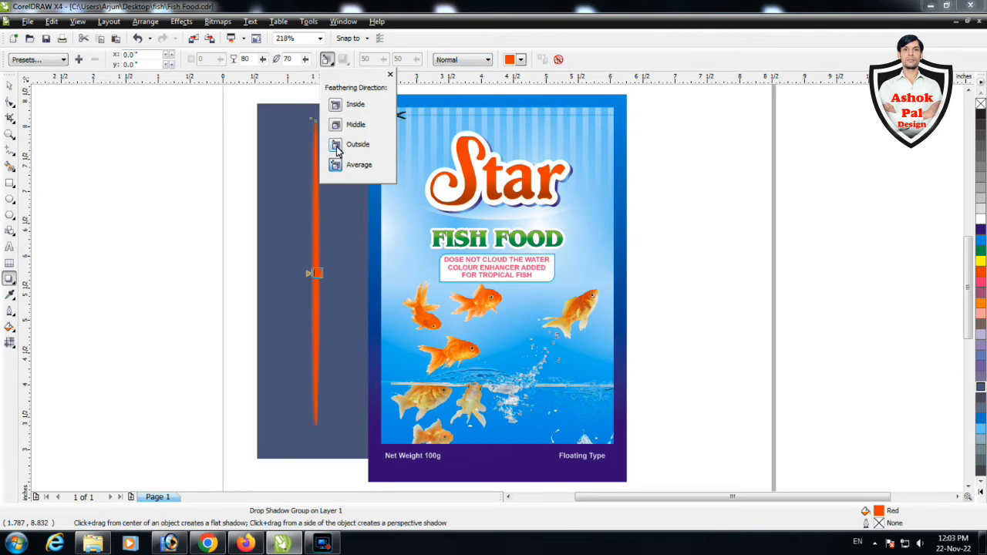
{"action": "left_click", "coordinate": [521, 59]}
{"action": "left_click", "coordinate": [509, 96]}
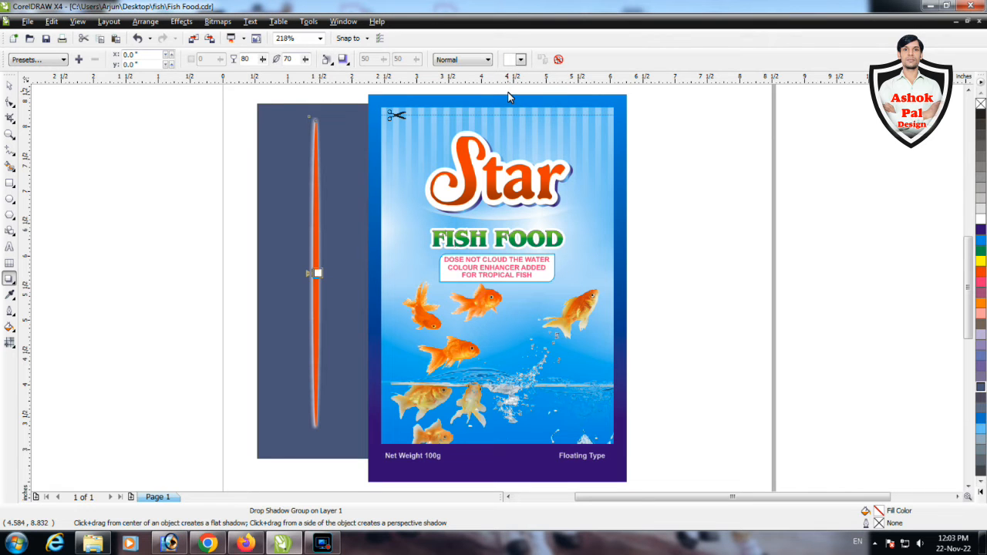
{"action": "left_click_drag", "start_coordinate": [263, 59], "coordinate": [301, 65]}
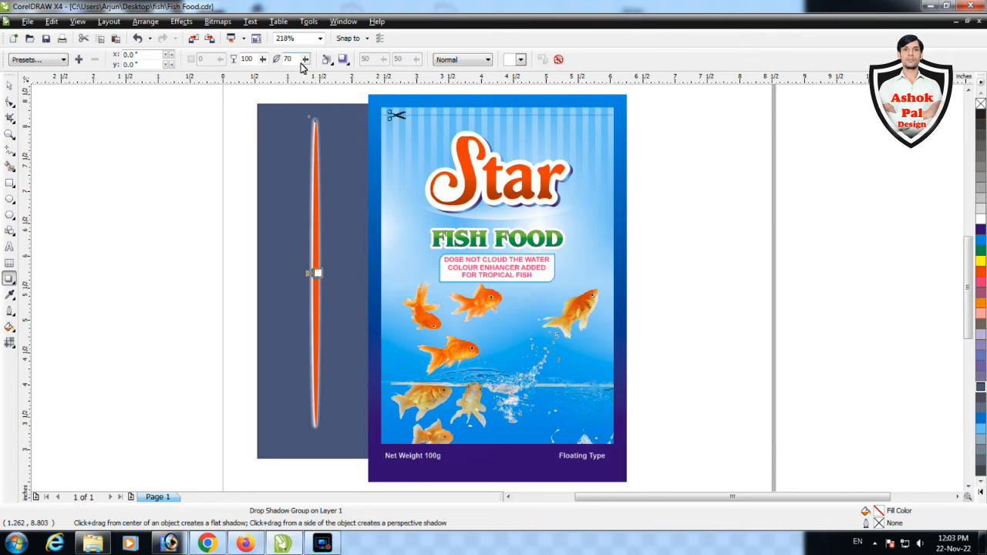
Adjust the white shadow's feathering edge and direction, increase its feathering and lower its opacity
{"action": "left_click", "coordinate": [343, 60]}
{"action": "left_click", "coordinate": [329, 61]}
{"action": "scroll", "coordinate": [317, 274], "scroll_direction": "up", "scroll_amount": 3}
{"action": "left_click_drag", "start_coordinate": [518, 291], "coordinate": [532, 285]}
{"action": "key", "text": "ctrl+z"}
{"action": "left_click_drag", "start_coordinate": [306, 60], "coordinate": [325, 65]}
{"action": "left_click_drag", "start_coordinate": [262, 60], "coordinate": [247, 66]}
Break the drop shadow apart from the thin Red ellipse and delete the ellipse
{"action": "left_click", "coordinate": [9, 85]}
{"action": "left_click", "coordinate": [145, 22]}
{"action": "left_click", "coordinate": [264, 158]}
{"action": "left_click", "coordinate": [505, 247]}
{"action": "key", "text": "Delete"}
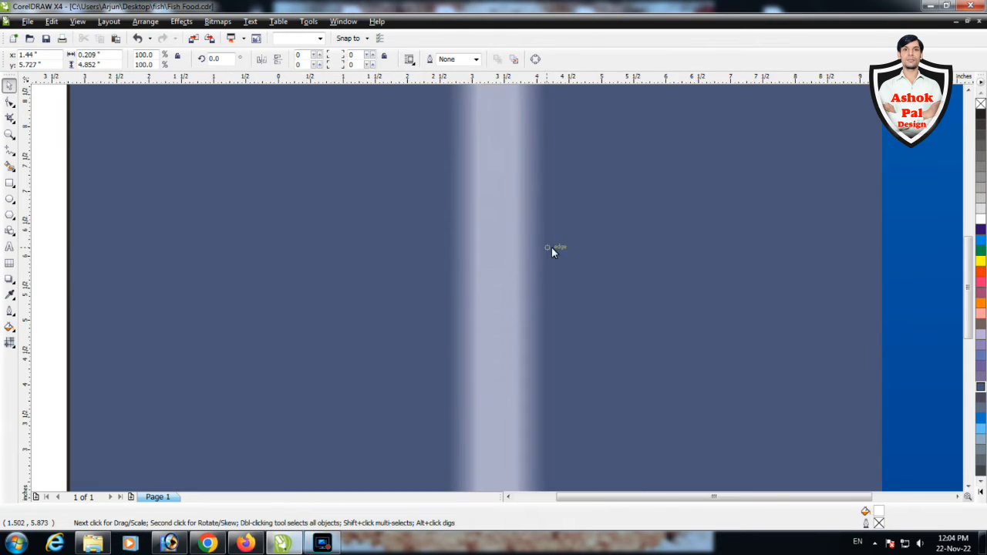
Move the white shadow strip onto the label and place it inside the panel's clipped contents
{"action": "key", "text": "F4"}
{"action": "left_click_drag", "start_coordinate": [369, 246], "coordinate": [464, 261]}
{"action": "left_click", "coordinate": [181, 22]}
{"action": "left_click", "coordinate": [350, 202]}
{"action": "left_click", "coordinate": [659, 239]}
{"action": "left_click", "coordinate": [659, 240], "text": "ctrl"}
Position the white strip near the panel's left edge and resize it to about 0.132 by 5.786 inches
{"action": "left_click_drag", "start_coordinate": [553, 232], "coordinate": [468, 233]}
{"action": "left_click_drag", "start_coordinate": [480, 128], "coordinate": [481, 97]}
{"action": "scroll", "coordinate": [465, 274], "scroll_direction": "up", "scroll_amount": 2}
{"action": "left_click_drag", "start_coordinate": [516, 331], "coordinate": [489, 331]}
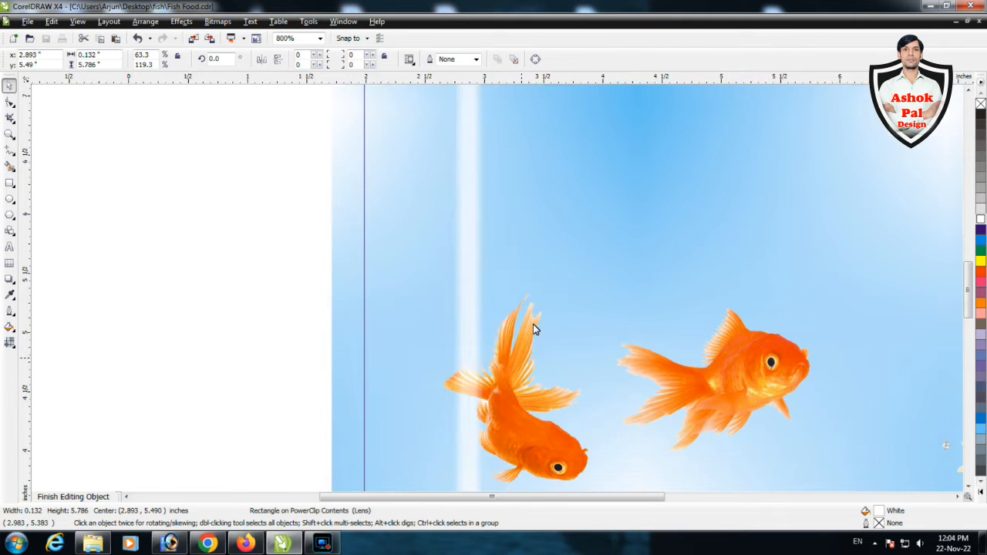
Set the white strip's uniform transparency to 80
{"action": "scroll", "coordinate": [482, 279], "scroll_direction": "down", "scroll_amount": 2}
{"action": "left_click", "coordinate": [10, 279]}
{"action": "left_click", "coordinate": [58, 366]}
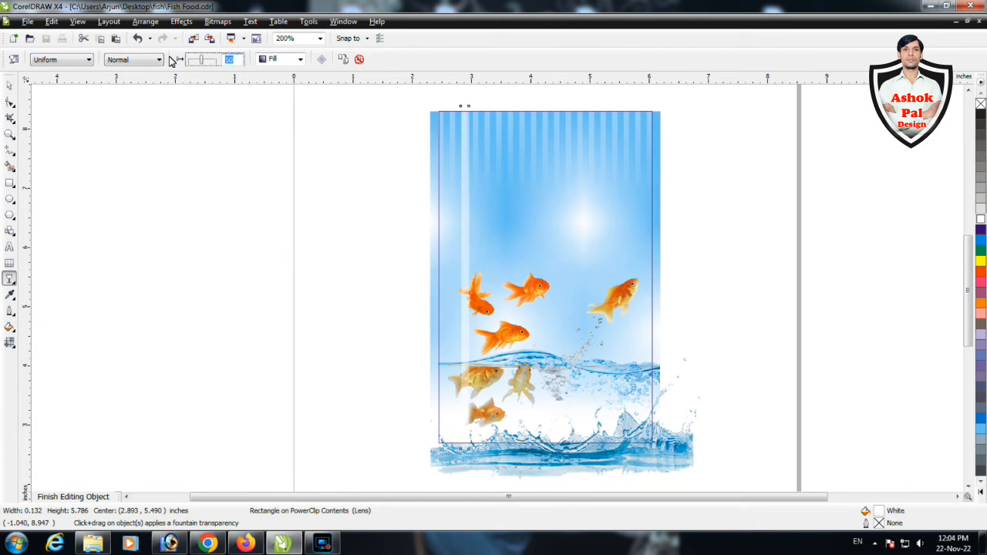
{"action": "type", "text": "80"}
{"action": "key", "text": "Return"}
Copy the transparent white strip to the panel's right side and finish editing the clipped contents
{"action": "key", "text": "space"}
{"action": "left_click_drag", "start_coordinate": [627, 260], "coordinate": [637, 260]}
{"action": "right_click", "coordinate": [637, 260]}
{"action": "left_click", "coordinate": [740, 266], "text": "ctrl"}
Try recolouring the right strip Sky Blue and fading it upward with a linear transparency, then remove the strips
{"action": "left_click", "coordinate": [647, 258], "text": "ctrl"}
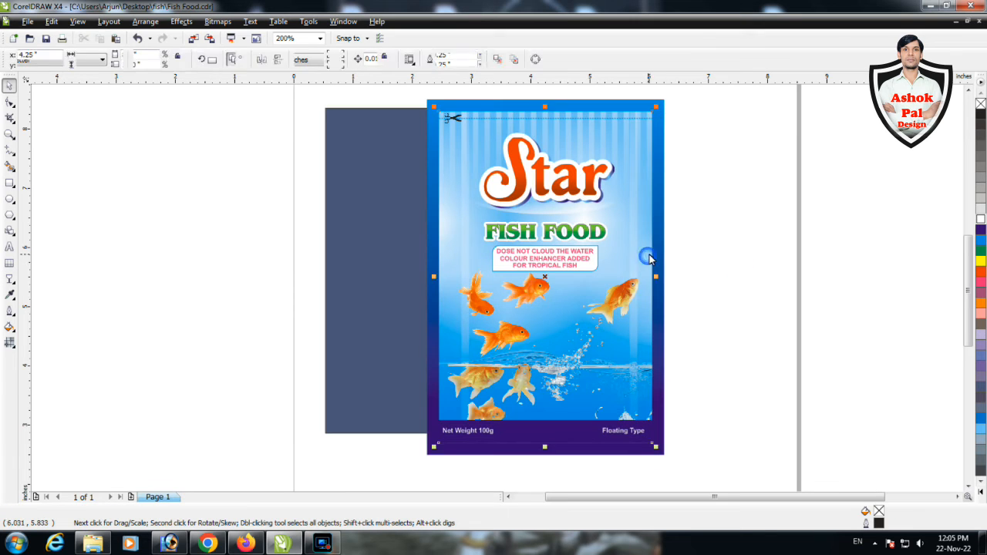
{"action": "left_click", "coordinate": [634, 255]}
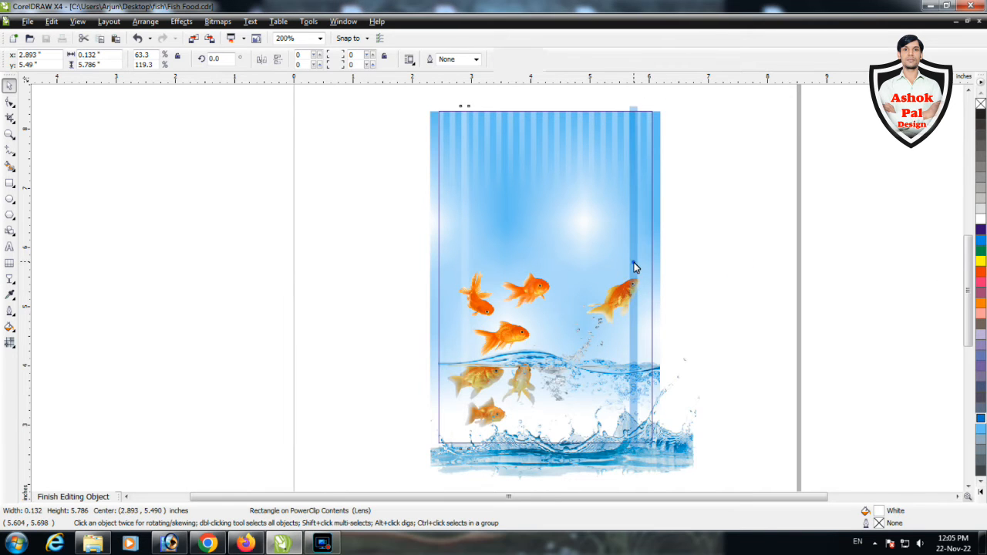
{"action": "key", "text": "space"}
{"action": "left_click_drag", "start_coordinate": [627, 348], "coordinate": [629, 162]}
{"action": "key", "text": "space"}
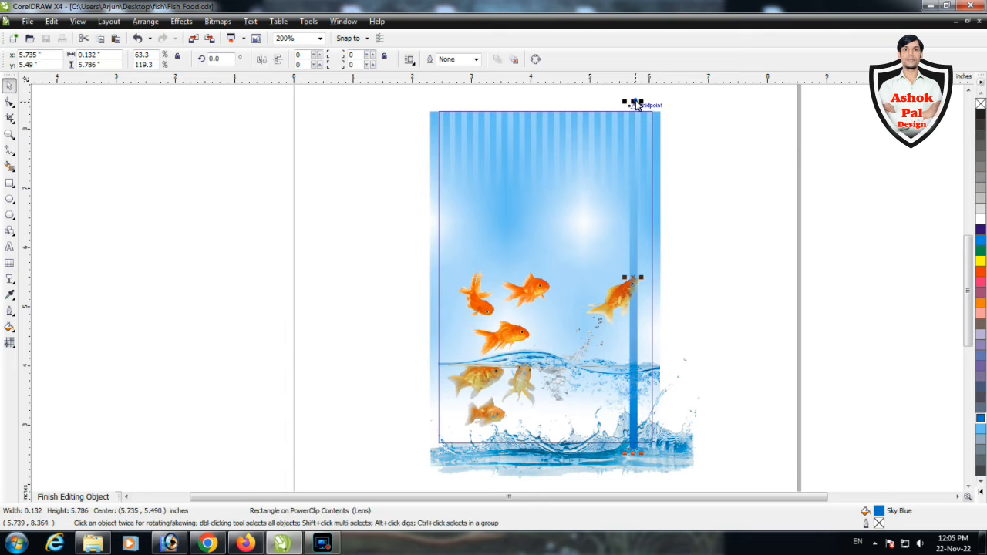
{"action": "left_click_drag", "start_coordinate": [635, 347], "coordinate": [640, 123]}
{"action": "left_click", "coordinate": [731, 163], "text": "ctrl"}
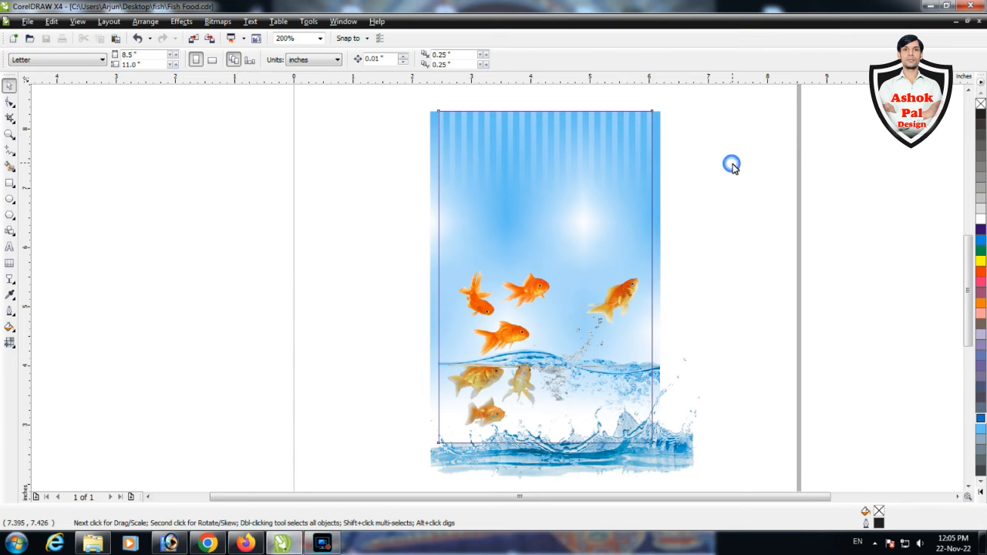
Recolour the translucent curved ellipse beneath the "Star" title to dark purple
{"action": "left_click", "coordinate": [593, 213]}
{"action": "left_click", "coordinate": [980, 230]}
{"action": "scroll", "coordinate": [555, 197], "scroll_direction": "up", "scroll_amount": 2}
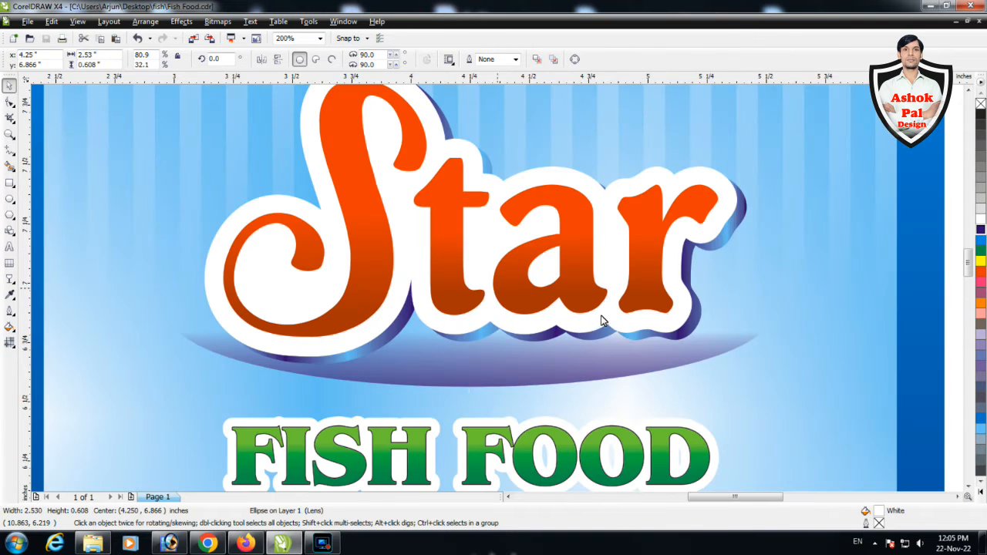
Recolour the linear fountain fill of the offset shape behind the "Star" title with alternating gold and white stops
{"action": "key", "text": "F11"}
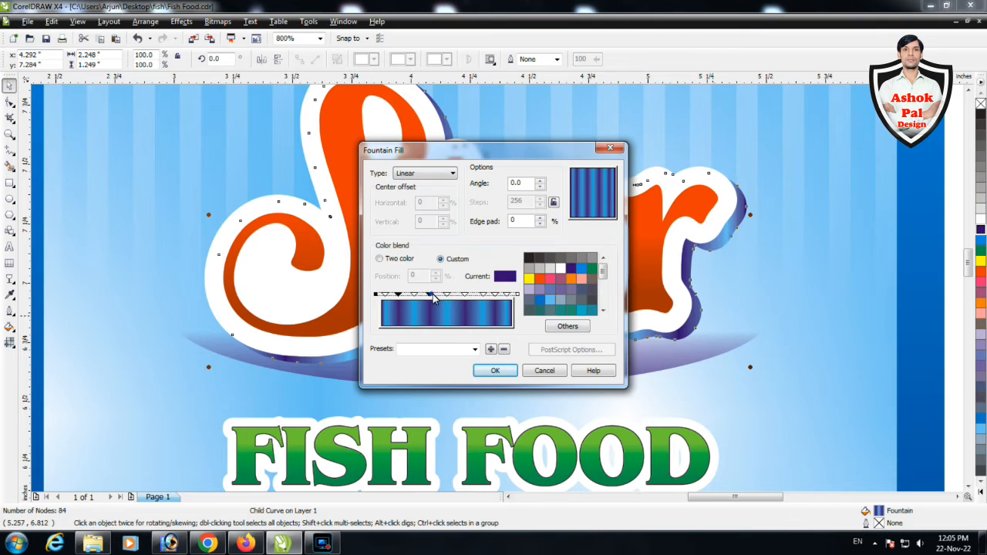
{"action": "left_click", "coordinate": [517, 295], "text": "shift"}
{"action": "left_click", "coordinate": [568, 326]}
{"action": "double_click", "coordinate": [555, 345]}
{"action": "type", "text": "gold"}
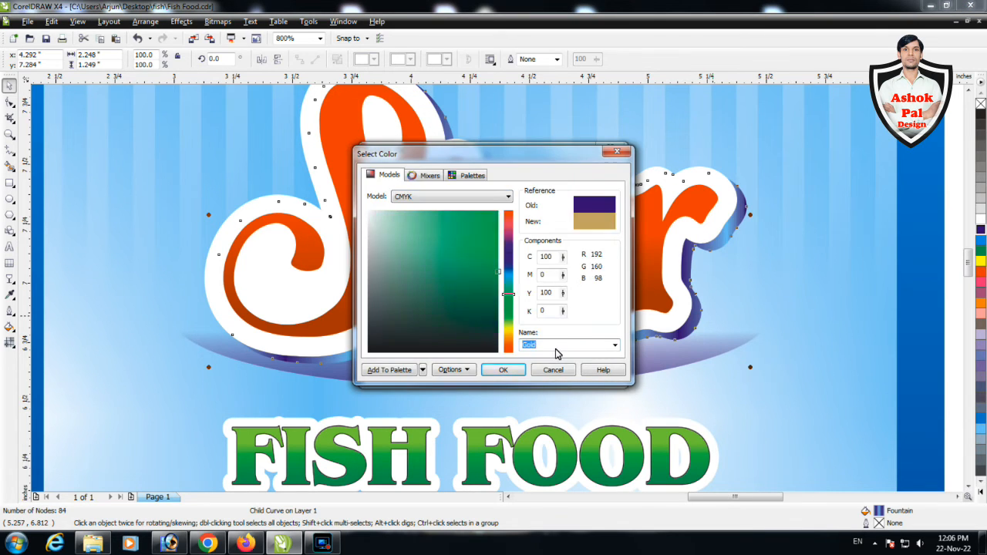
{"action": "key", "text": "Return"}
{"action": "left_click", "coordinate": [384, 295]}
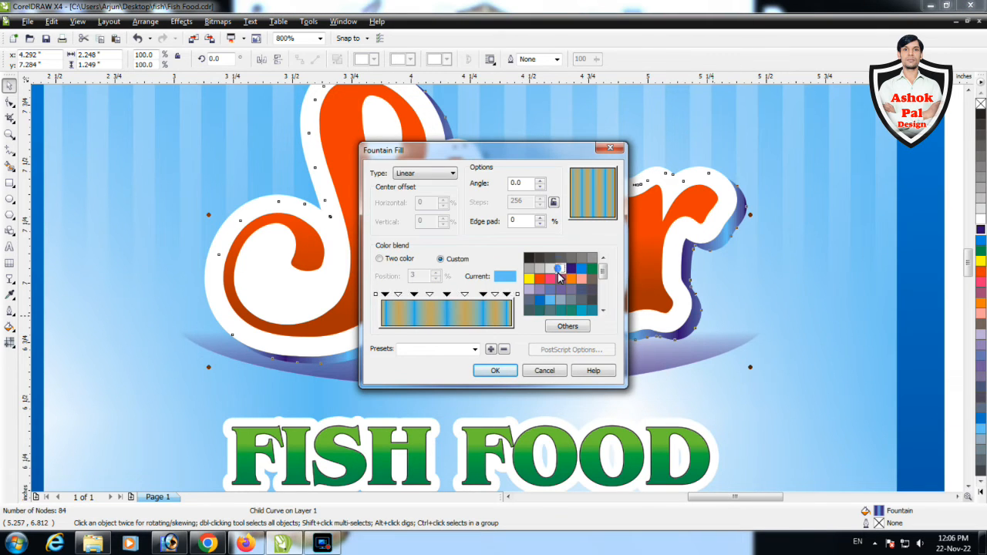
{"action": "left_click", "coordinate": [559, 270]}
{"action": "left_click", "coordinate": [495, 370]}
{"action": "scroll", "coordinate": [552, 348], "scroll_direction": "down", "scroll_amount": 1}
{"action": "left_click", "coordinate": [812, 277]}
Ungroup the three outline layers behind the "Star" title
{"action": "scroll", "coordinate": [565, 273], "scroll_direction": "up", "scroll_amount": 2}
{"action": "left_click", "coordinate": [474, 281]}
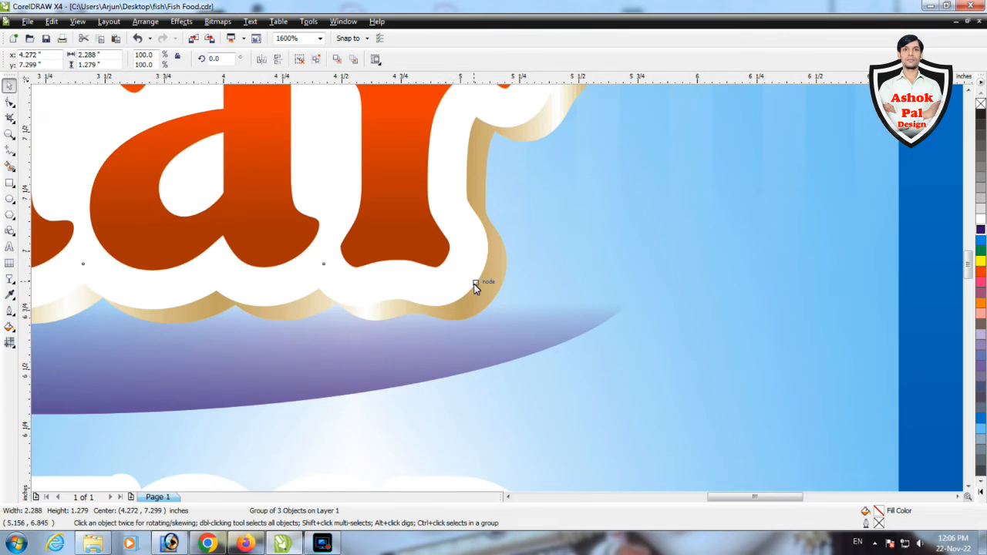
{"action": "scroll", "coordinate": [474, 282], "scroll_direction": "down", "scroll_amount": 1}
{"action": "key", "text": "ctrl+u"}
{"action": "key", "text": "Escape"}
Add a thin black edge between the title's white outline and the gold gradient shape using an offset black copy
{"action": "left_click", "coordinate": [538, 156]}
{"action": "scroll", "coordinate": [539, 156], "scroll_direction": "up", "scroll_amount": 1}
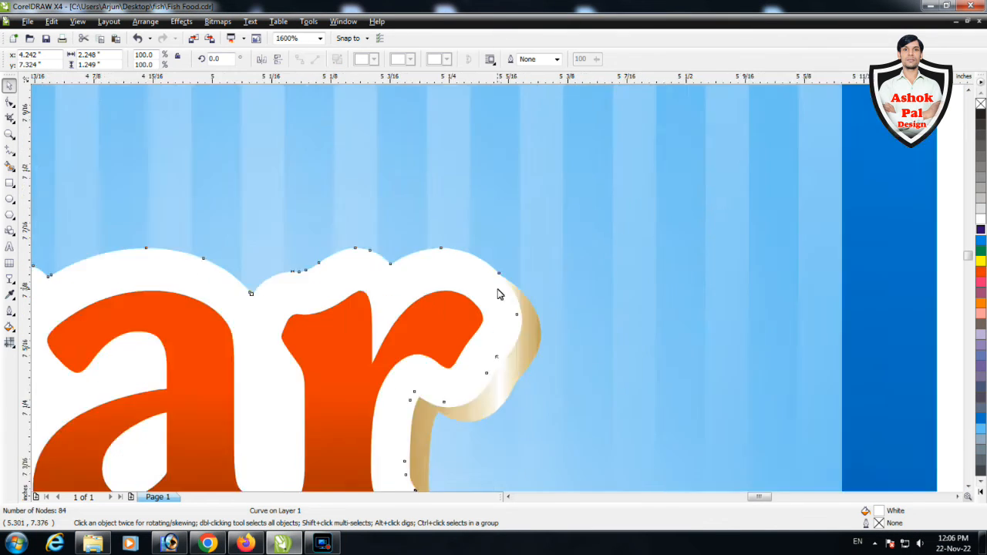
{"action": "scroll", "coordinate": [469, 341], "scroll_direction": "up", "scroll_amount": 2}
{"action": "left_click", "coordinate": [982, 132]}
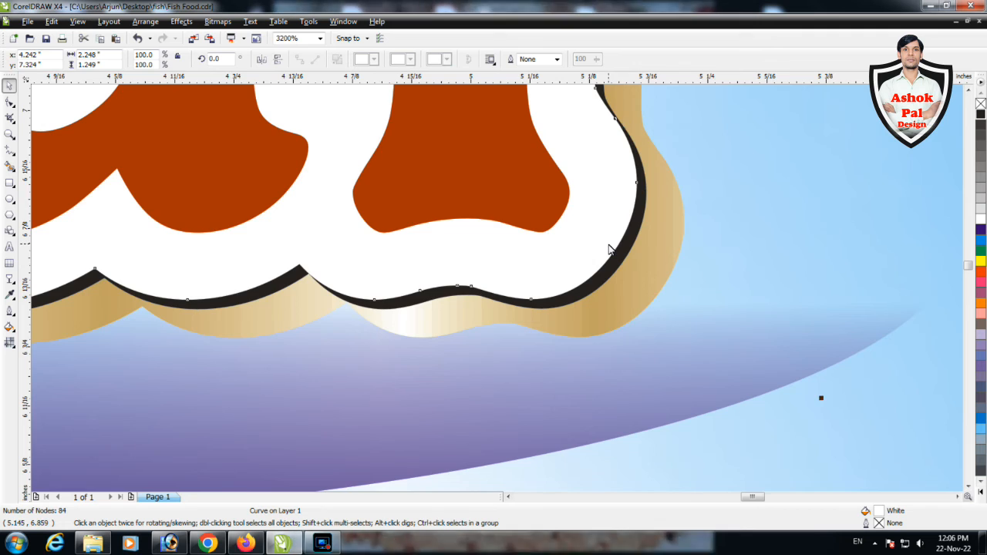
{"action": "scroll", "coordinate": [601, 258], "scroll_direction": "down", "scroll_amount": 3}
{"action": "scroll", "coordinate": [500, 301], "scroll_direction": "up", "scroll_amount": 1}
{"action": "left_click", "coordinate": [803, 312]}
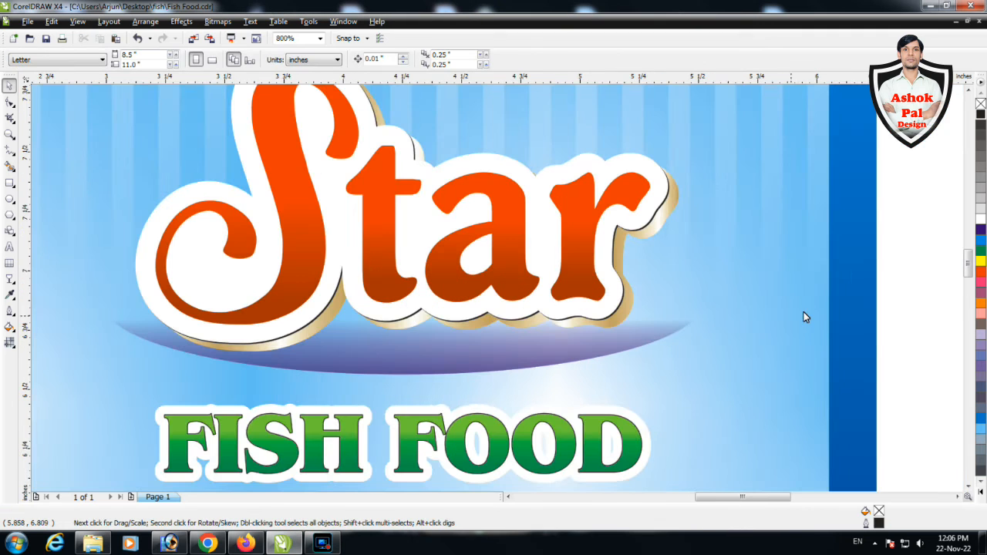
Place a slightly offset copy behind the gold gradient shape and fill it golden yellow
{"action": "left_click", "coordinate": [639, 316]}
{"action": "key", "text": "Right"}
{"action": "left_click", "coordinate": [980, 492]}
{"action": "left_click", "coordinate": [967, 354]}
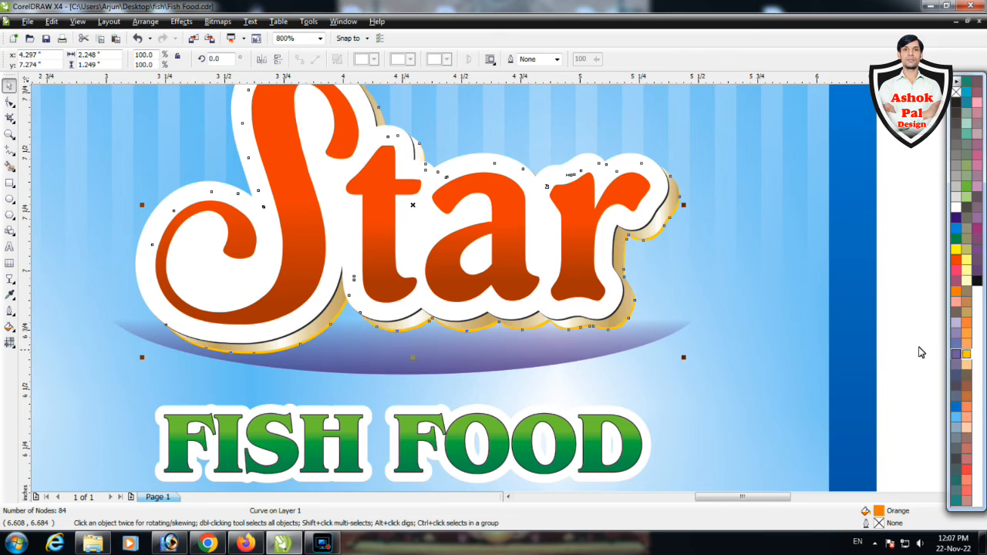
{"action": "left_click", "coordinate": [824, 297]}
Delete the leftover object beside the label and save the document
{"action": "key", "text": "F4"}
{"action": "left_click", "coordinate": [826, 242]}
{"action": "left_click", "coordinate": [380, 269]}
{"action": "key", "text": "Delete"}
{"action": "key", "text": "ctrl+s"}
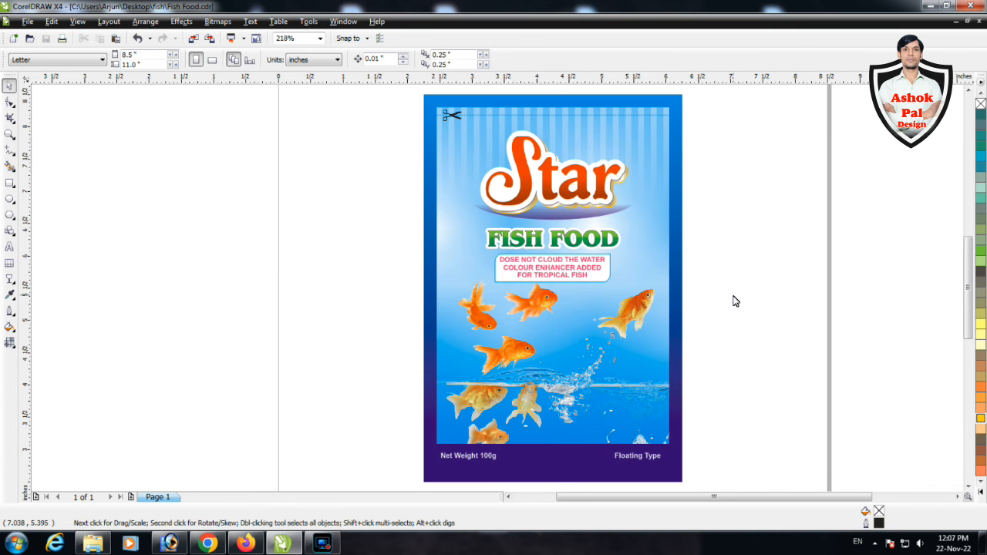
Export all label objects, selected only, to the Desktop as a JPEG named Fish Food
{"action": "key", "text": "ctrl+a"}
{"action": "key", "text": "ctrl+e"}
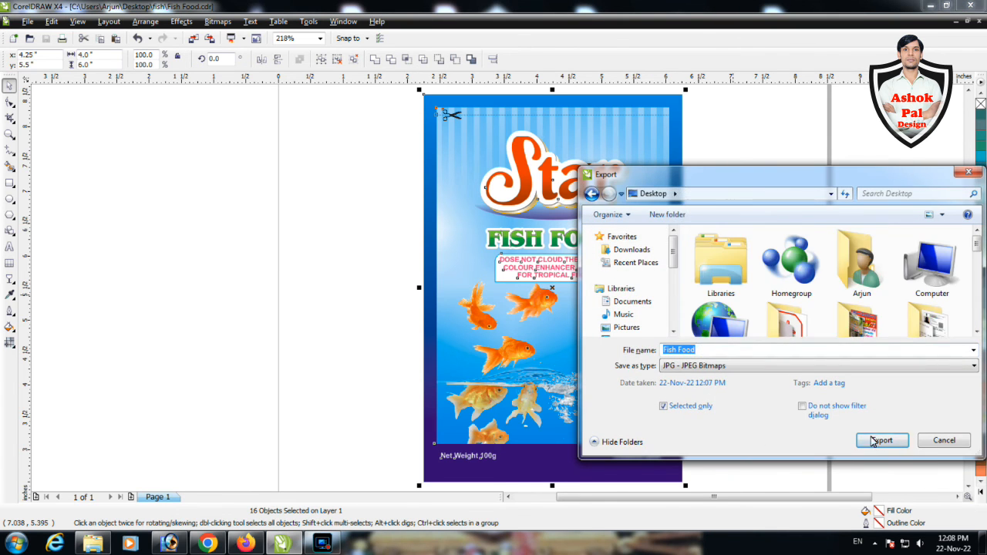
{"action": "left_click", "coordinate": [874, 441]}
{"action": "left_click", "coordinate": [492, 354]}
{"action": "key", "text": "Escape"}
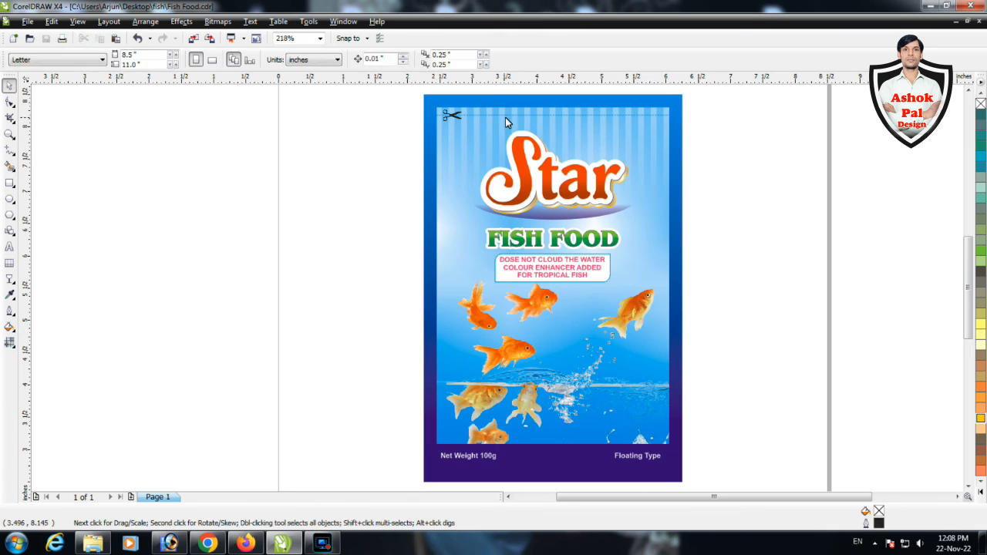